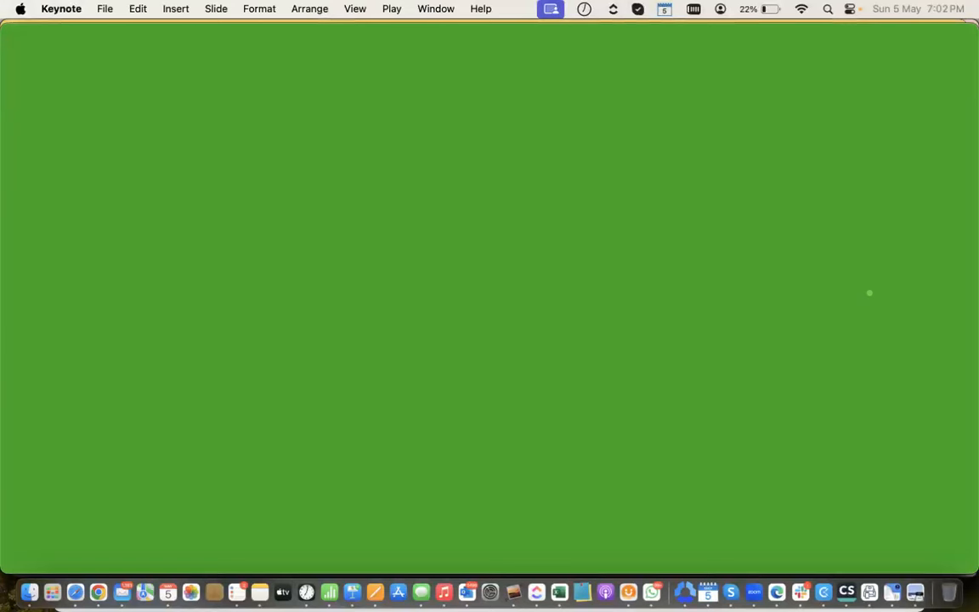
Switch from the green Keynote slide to the QuickBooks Bank transactions page in Chrome
key("super+Tab")
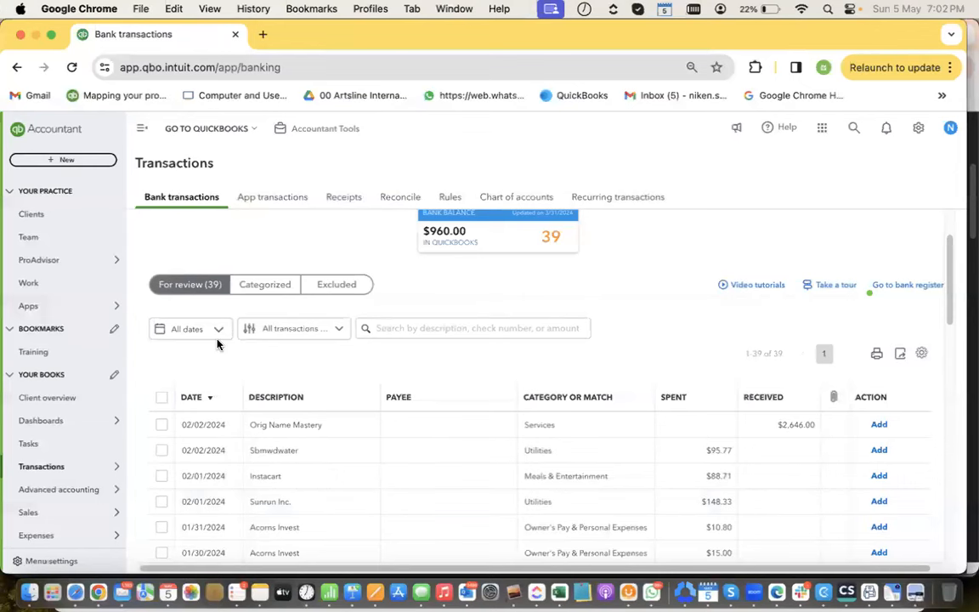
Select all 39 BOA transactions awaiting review and accept them in one batch
scroll(218, 342, "down", 1)
scroll(305, 355, "up", 2)
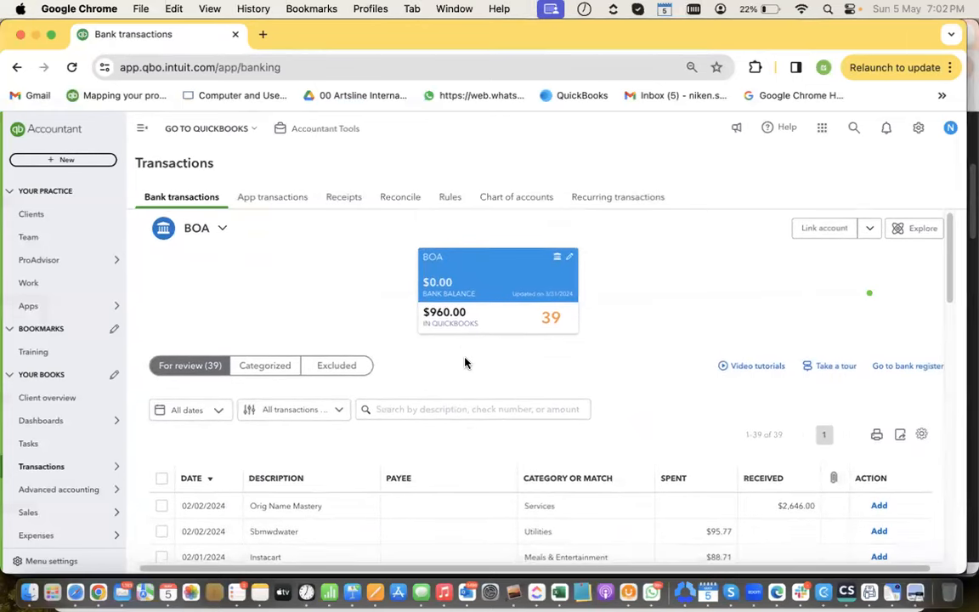
scroll(510, 432, "down", 2)
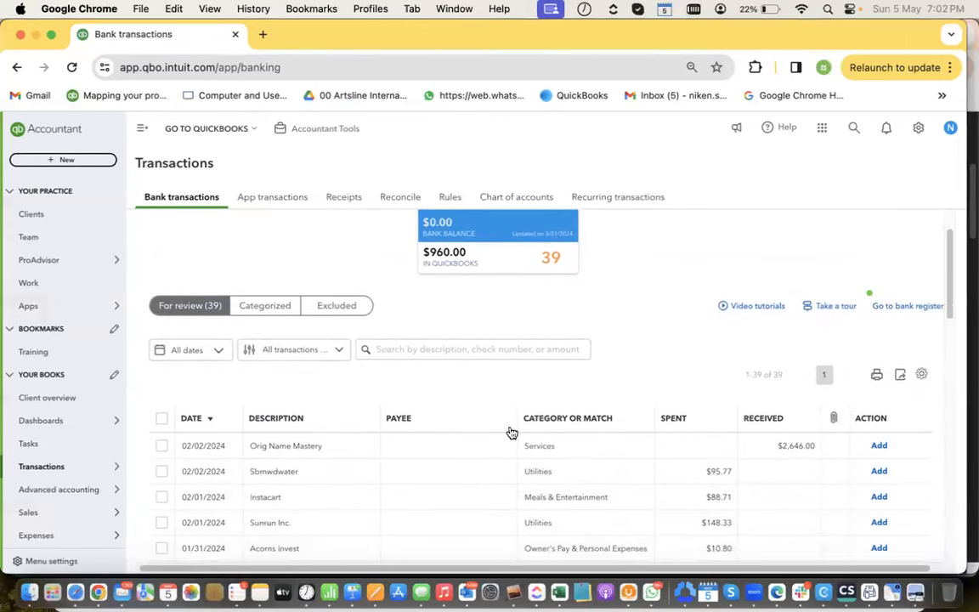
scroll(511, 434, "down", 4)
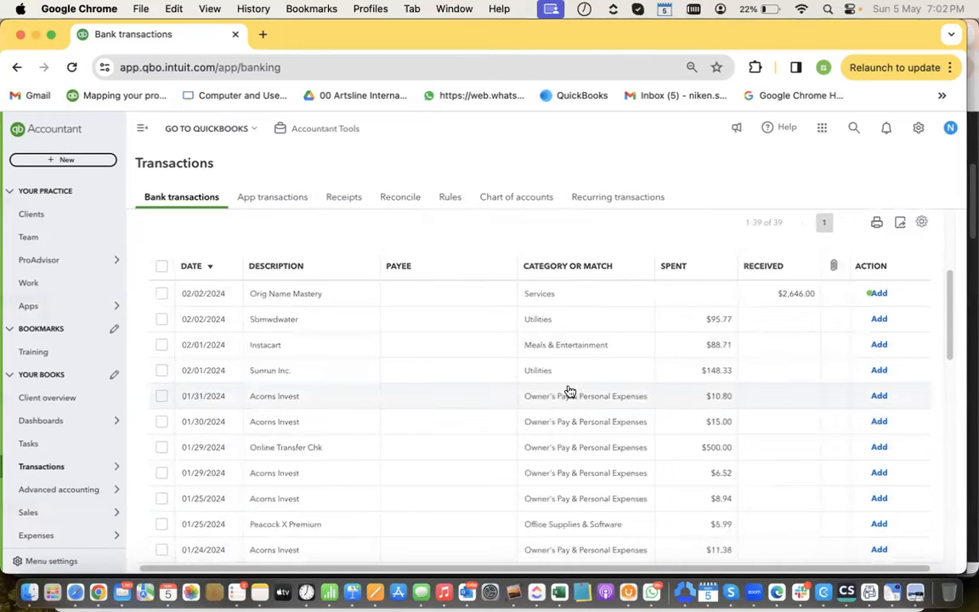
left_click(161, 266)
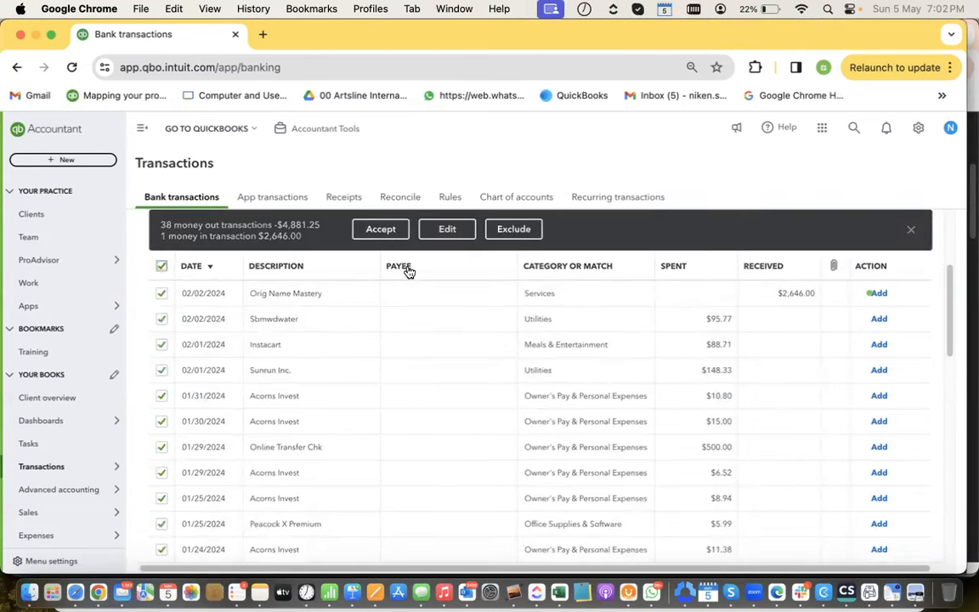
left_click(389, 234)
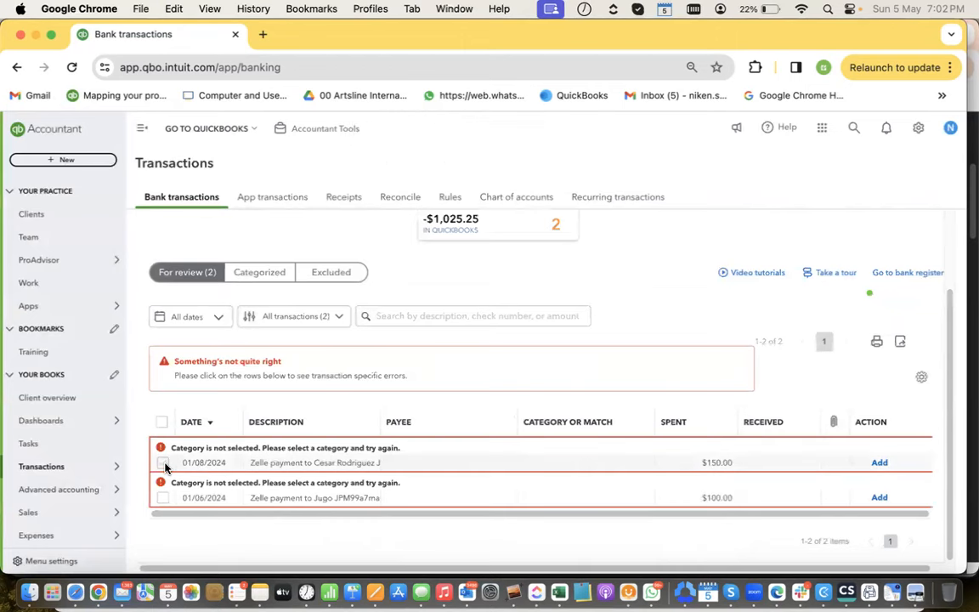
Categorize the 01/08/2024 $150.00 Zelle payment as Contractors with no payee and add it
left_click(314, 463)
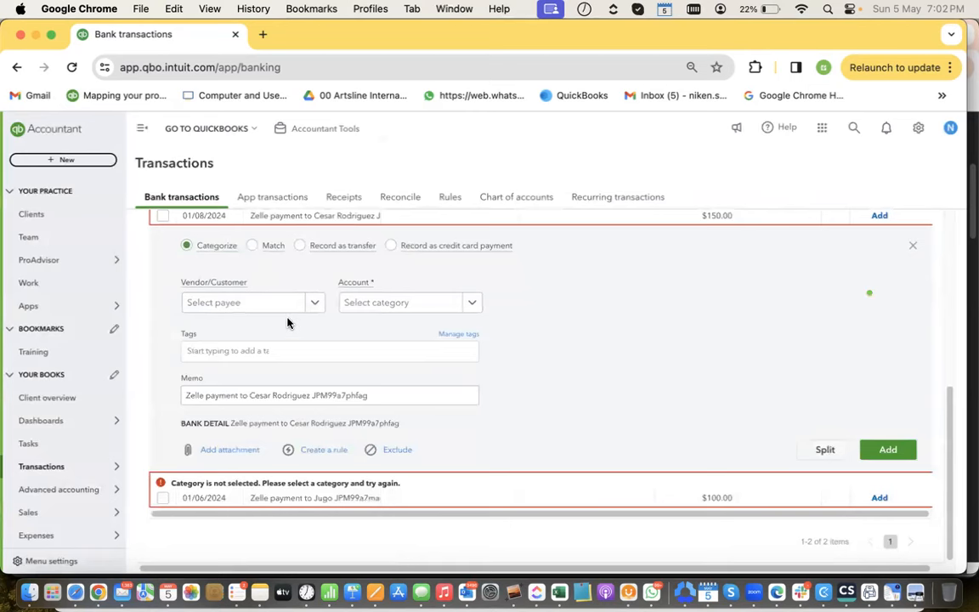
scroll(297, 333, "up", 1)
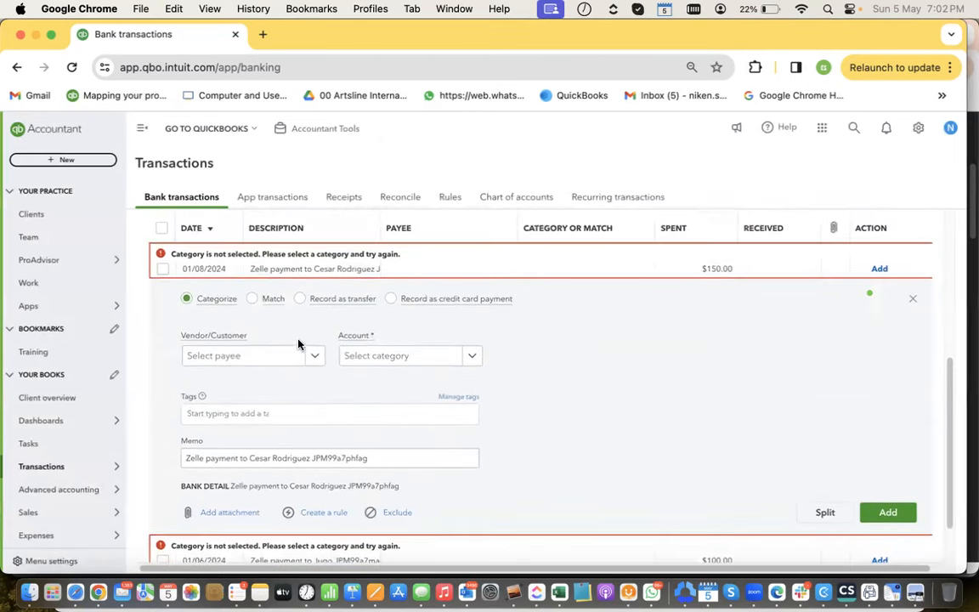
left_click(403, 362)
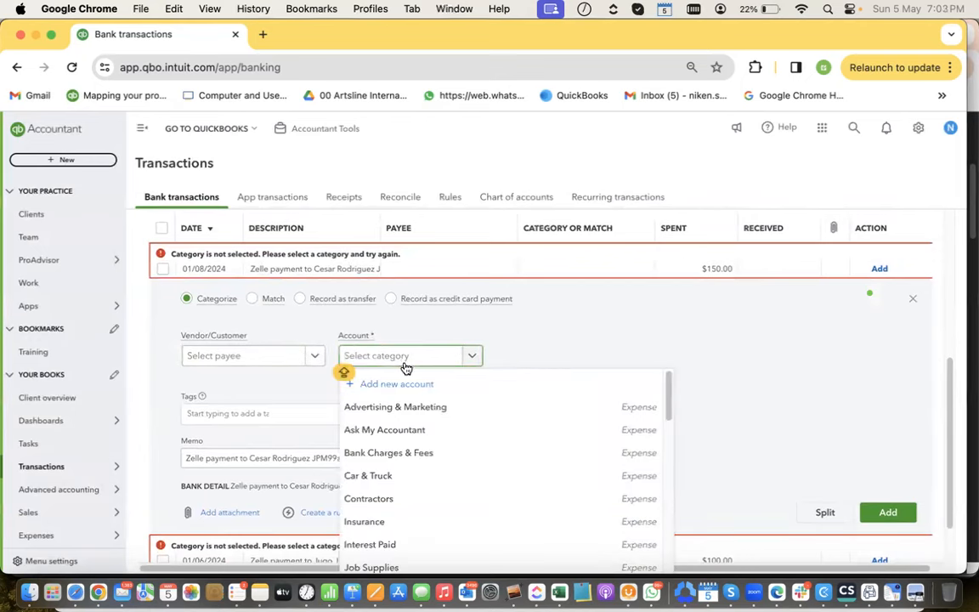
type("CON")
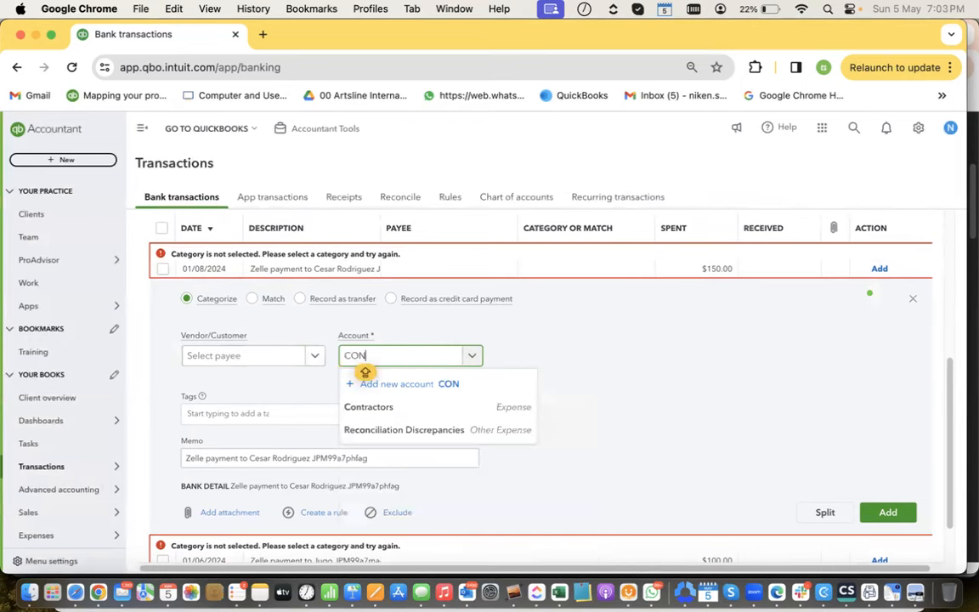
left_click(424, 415)
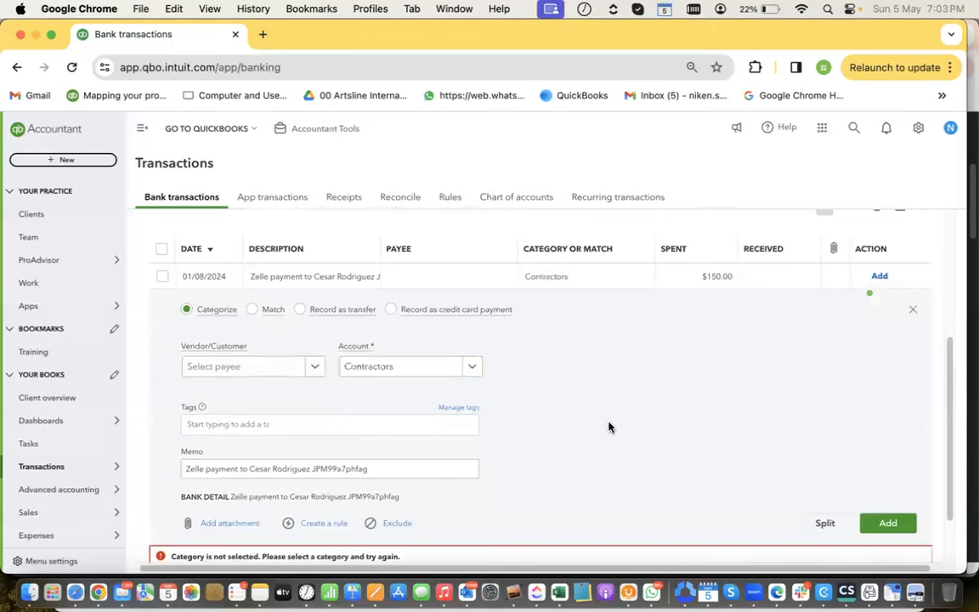
left_click(238, 372)
type("RO")
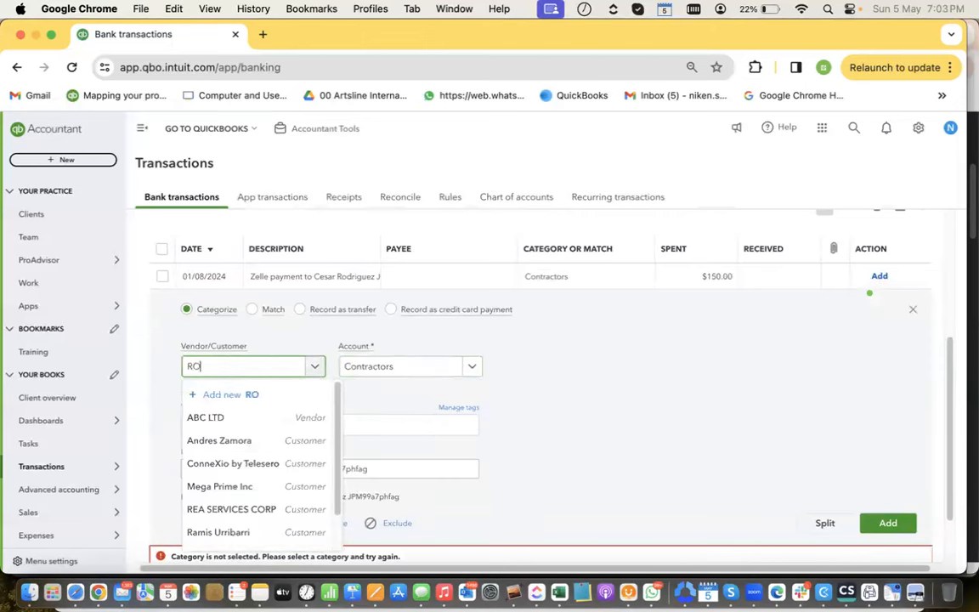
type("DE")
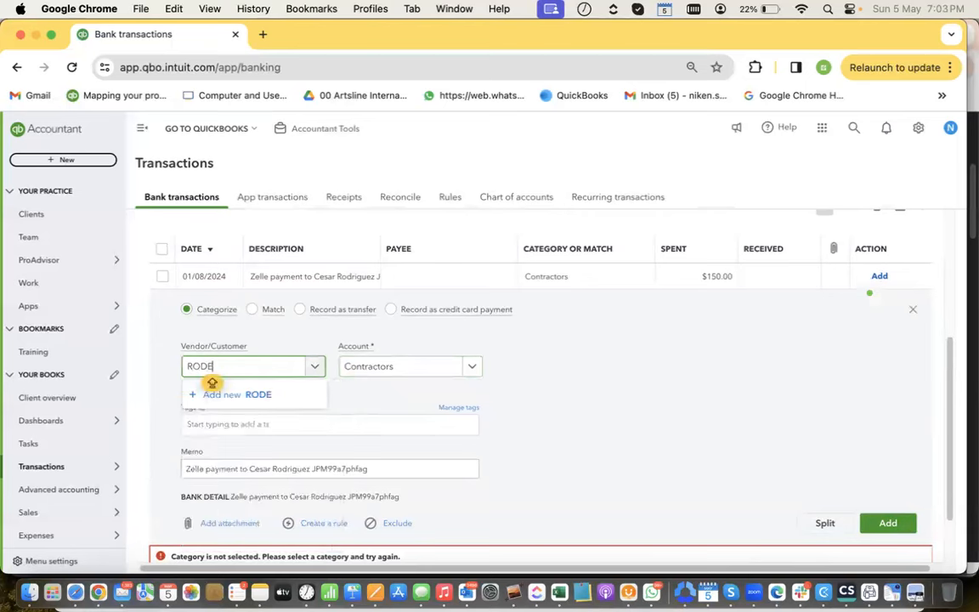
key("BackSpace")
key("BackSpace")
key("BackSpace")
key("BackSpace")
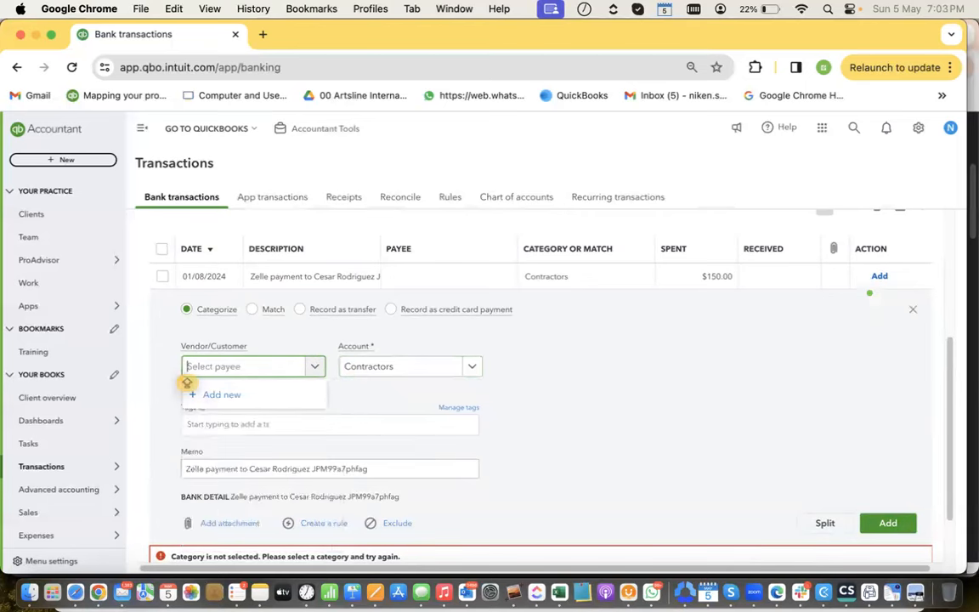
left_click(696, 393)
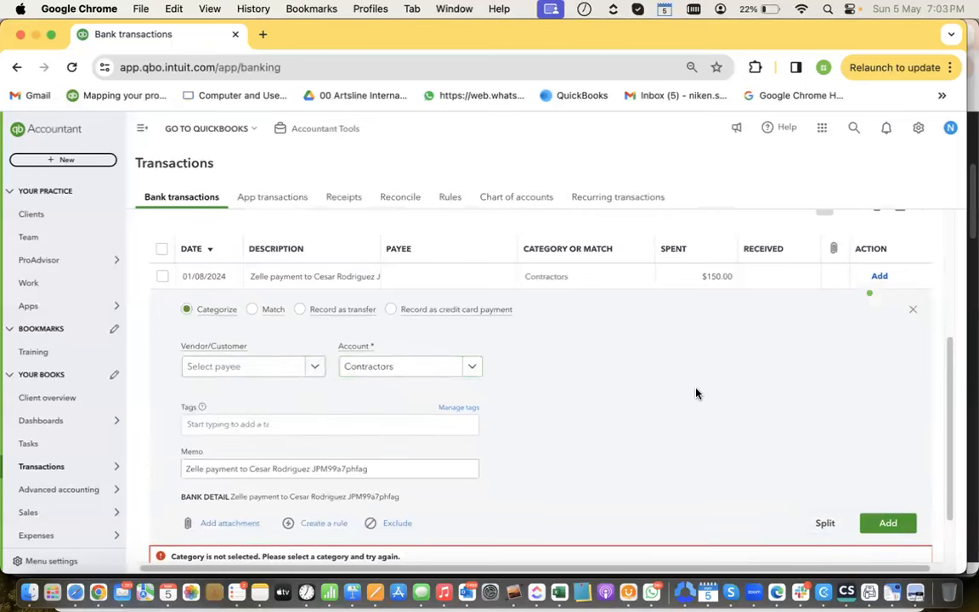
left_click(894, 525)
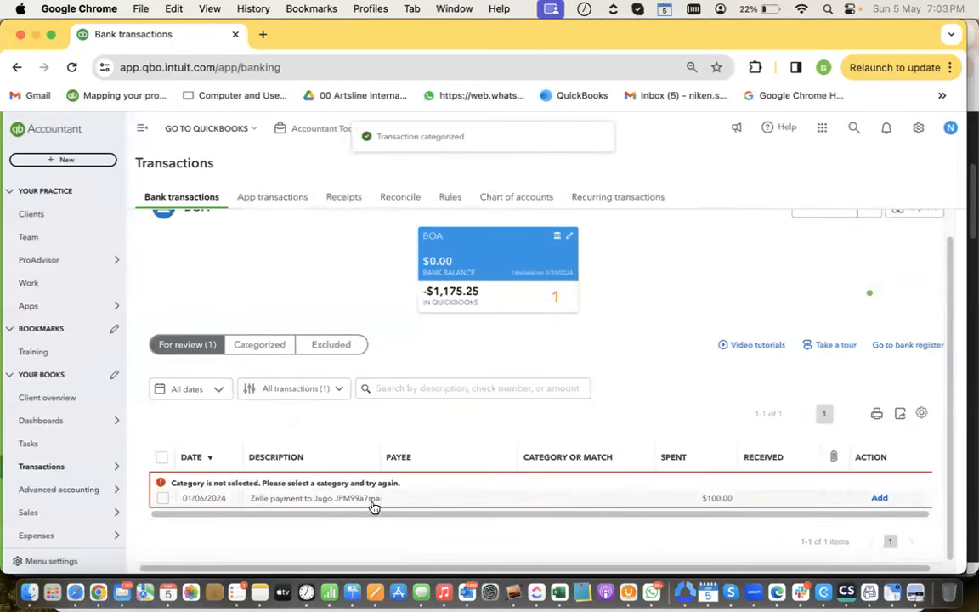
Categorize the 01/06/2024 $100.00 Zelle payment as Contractors and add it
left_click(374, 501)
scroll(400, 432, "down", 3)
scroll(406, 457, "down", 2)
left_click(371, 423)
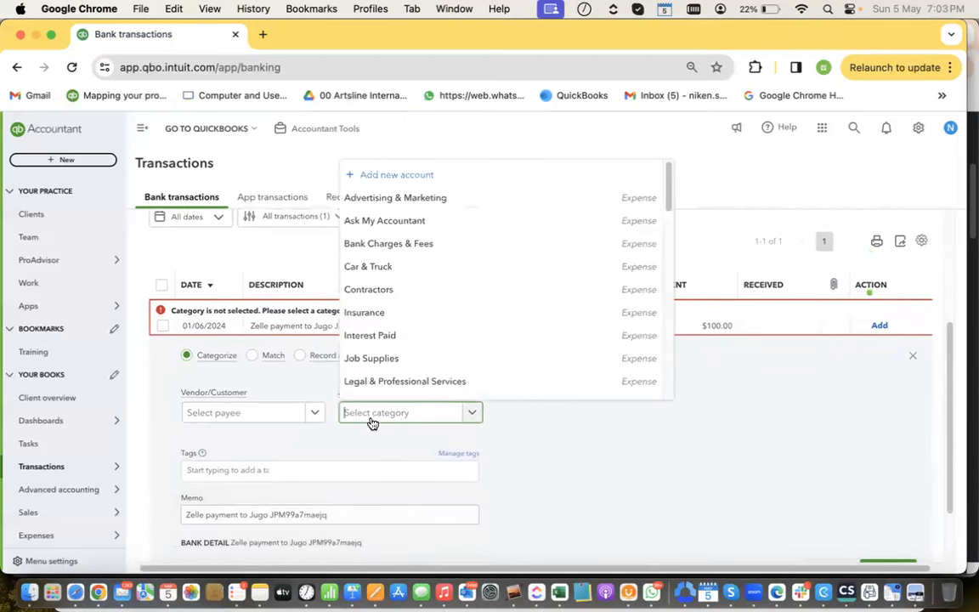
type("CONT")
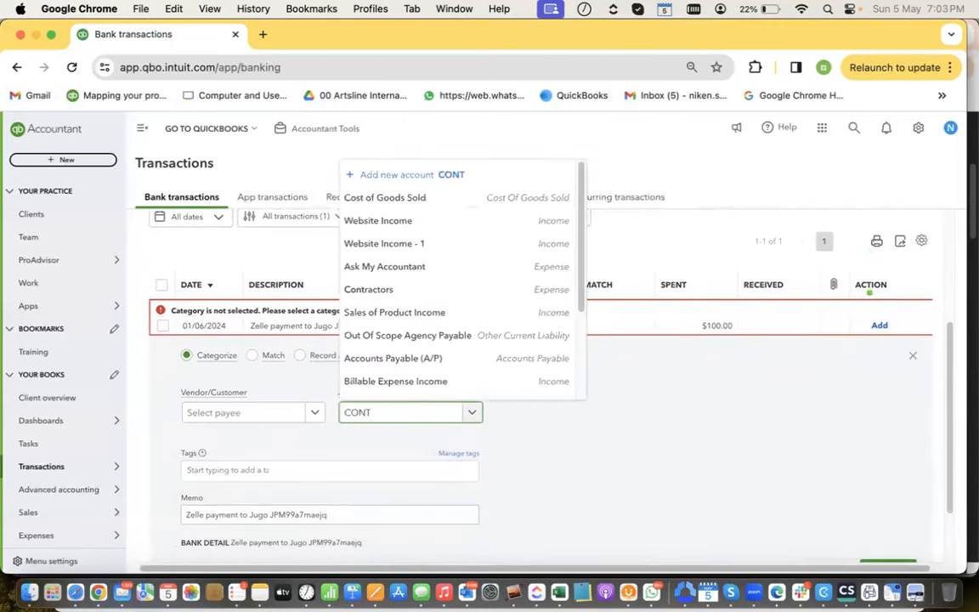
left_click(372, 386)
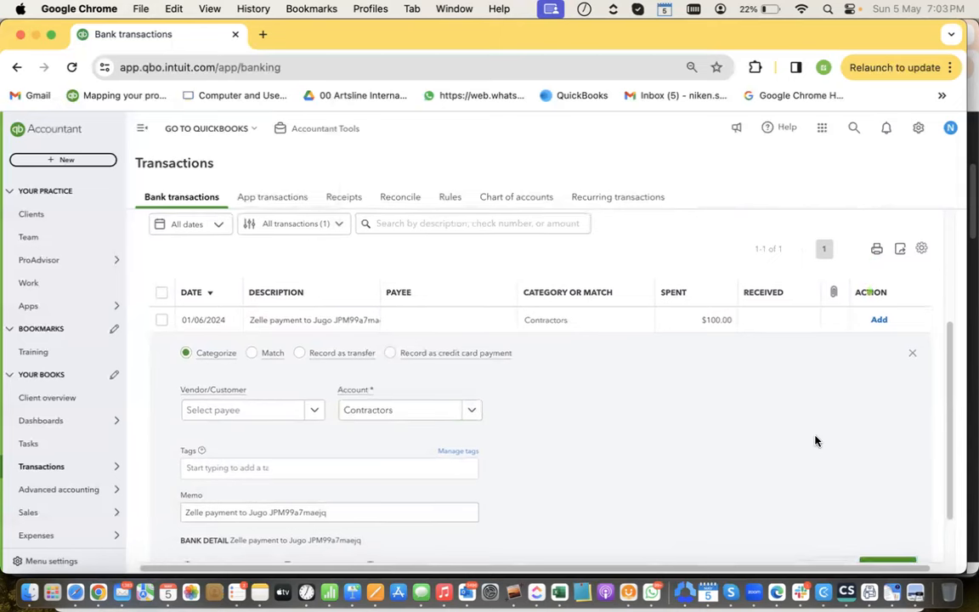
scroll(824, 459, "down", 1)
left_click(884, 516)
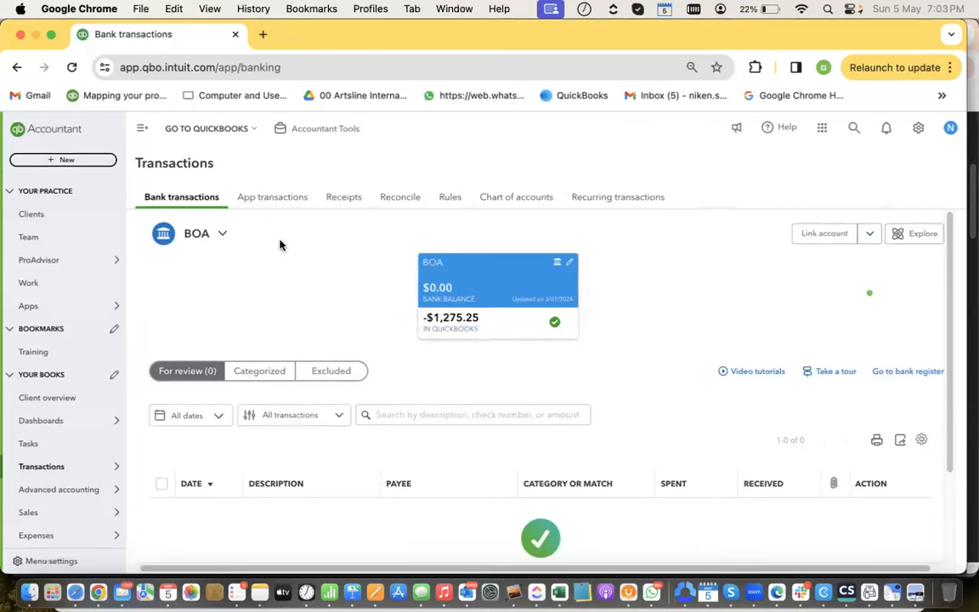
Start the BOA reconciliation with ending balance -1275.25 and ending date 04/30/2024
left_click(402, 204)
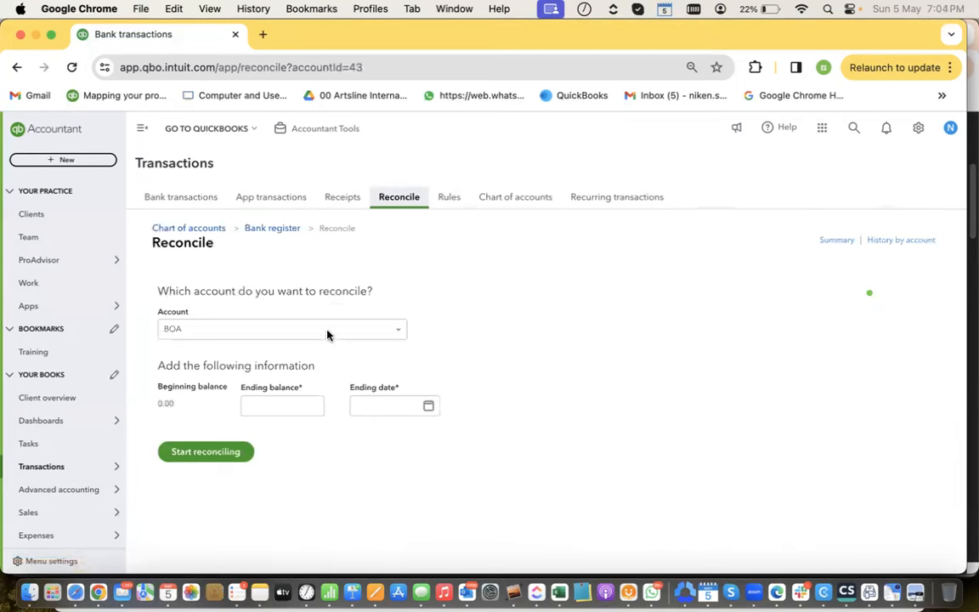
left_click(295, 410)
key("Caps_Lock")
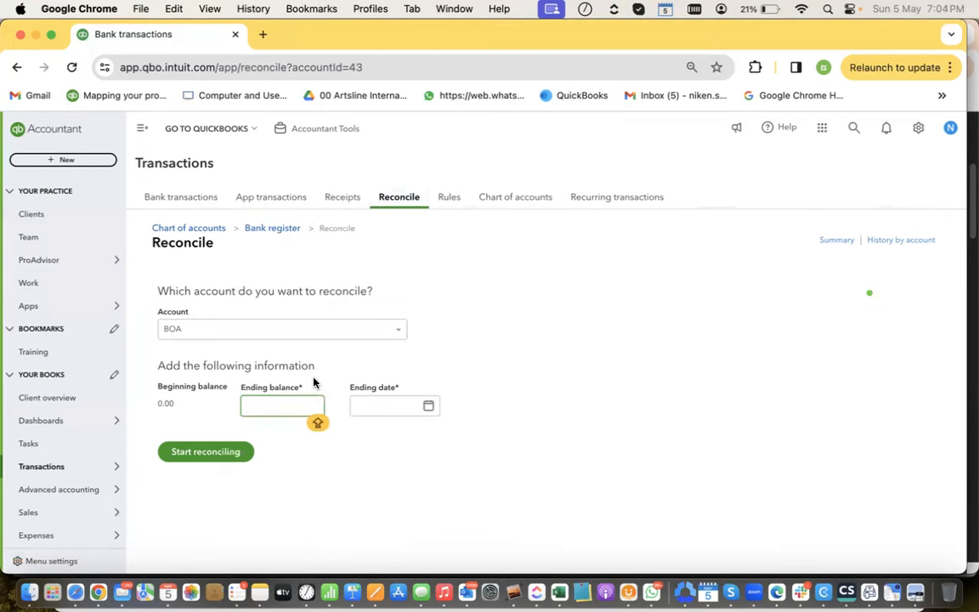
type("-1275.25")
left_click(384, 405)
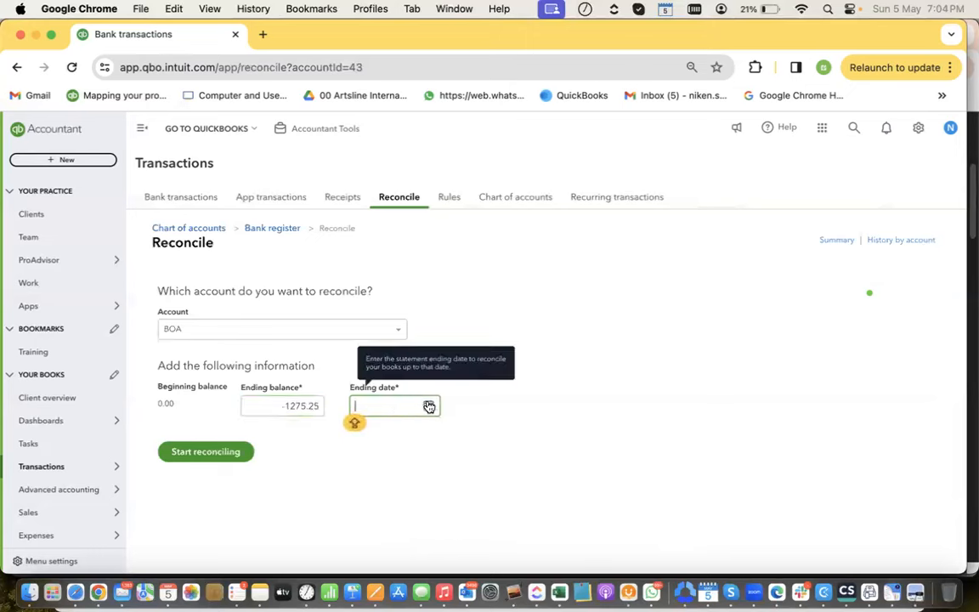
left_click(424, 407)
left_click(370, 439)
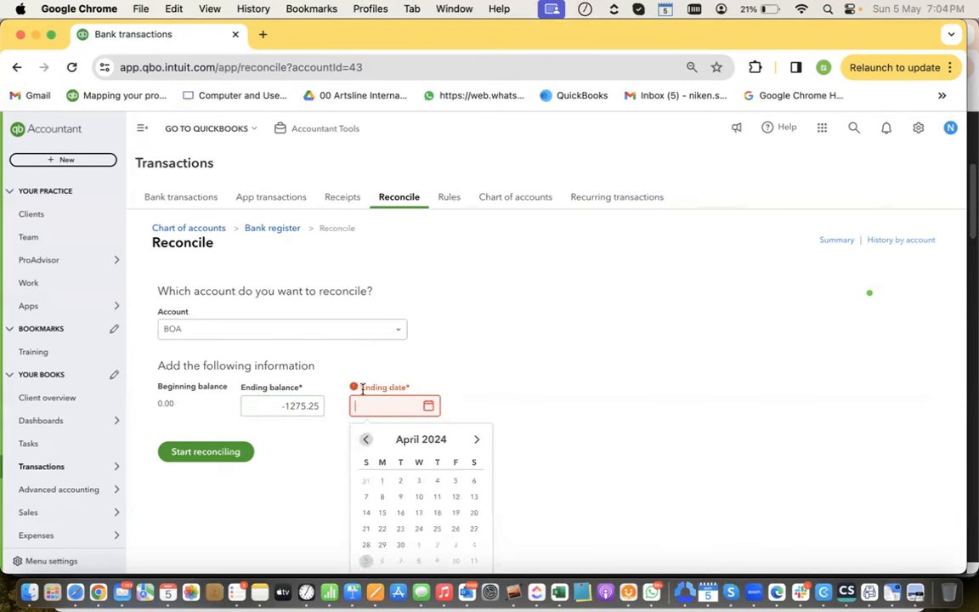
left_click(401, 552)
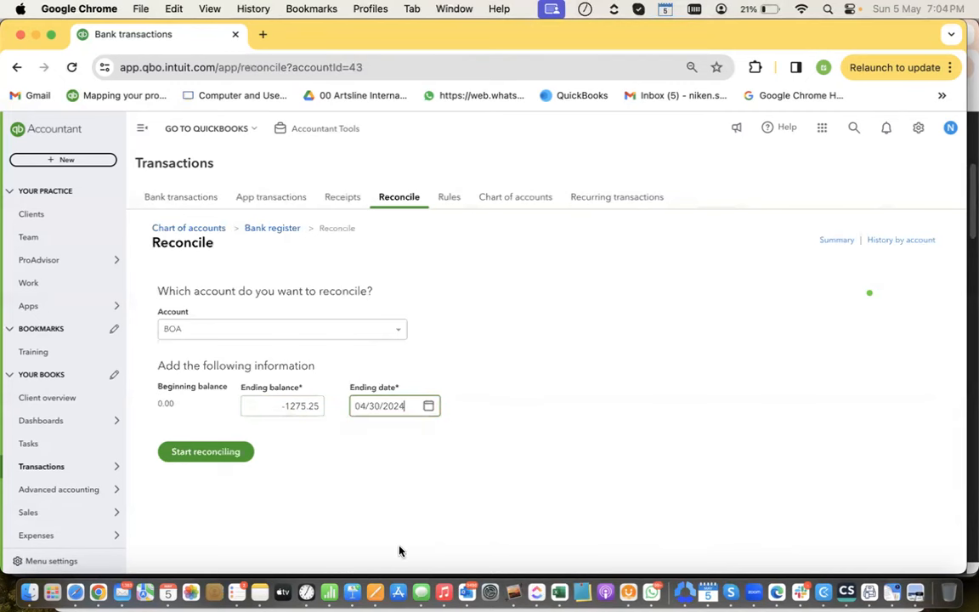
left_click(244, 455)
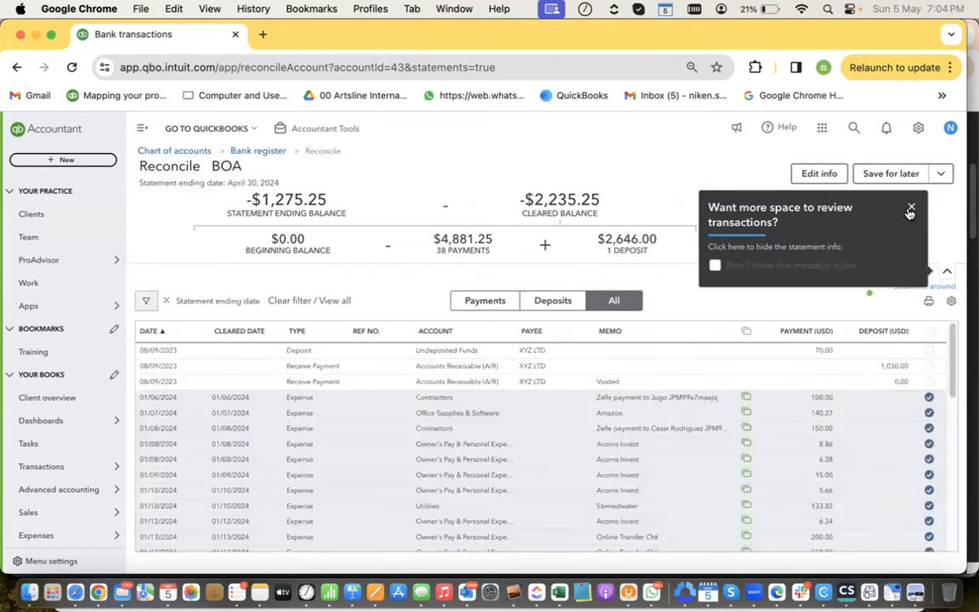
Dismiss the tips and clear the 70.00 and 1,030.00 XYZ LTD entries, bringing the difference to $0.00
left_click(910, 209)
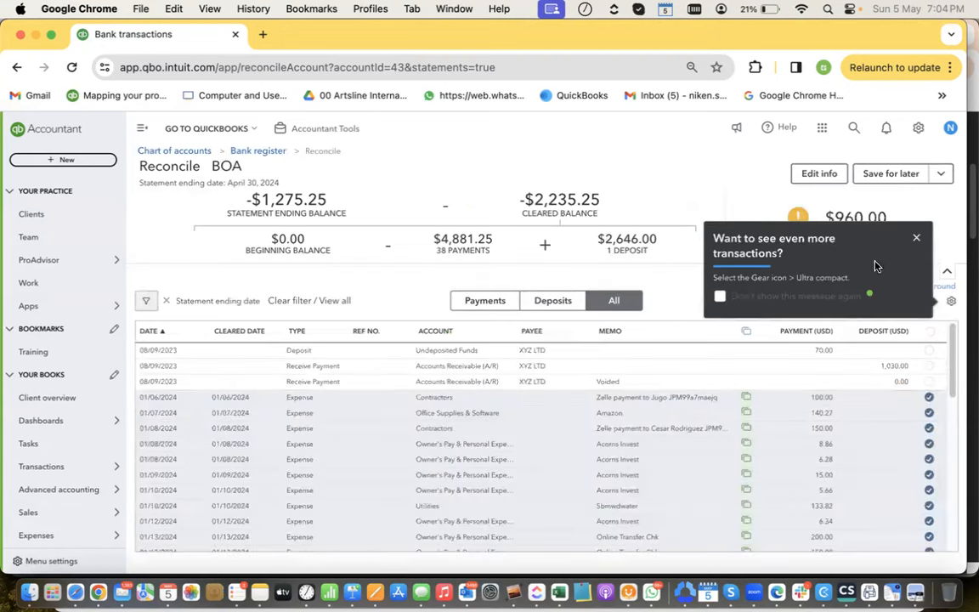
left_click(918, 239)
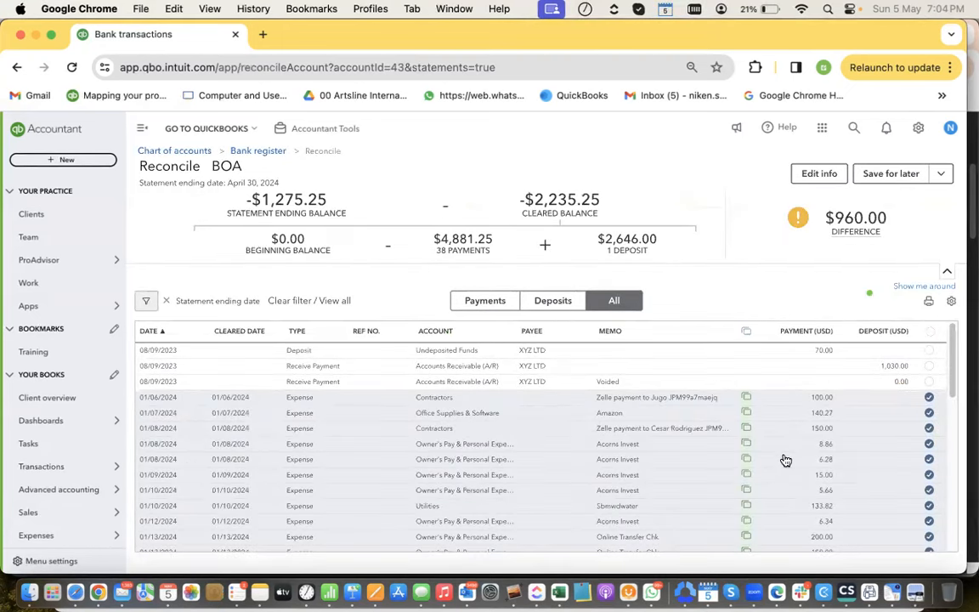
left_click(929, 350)
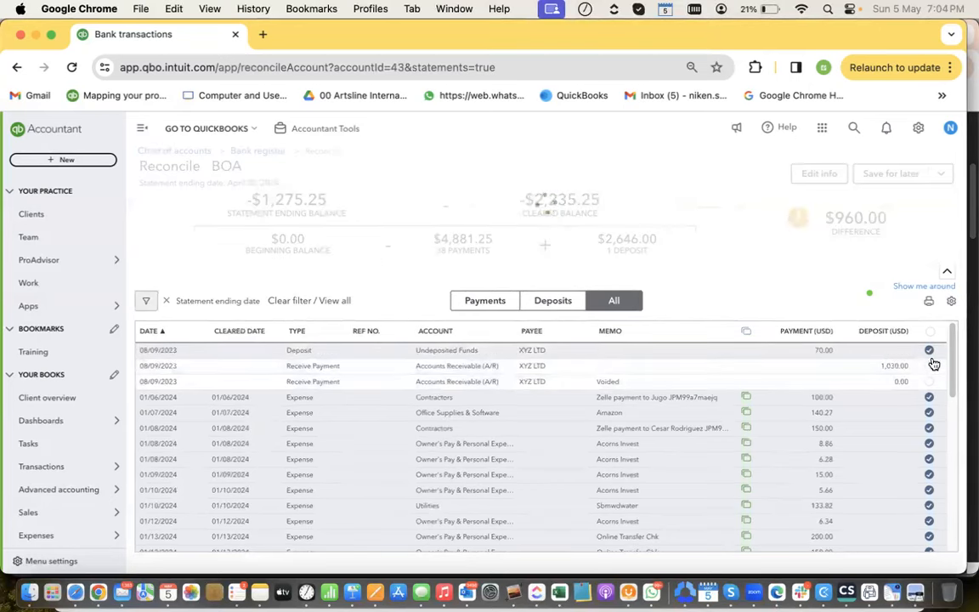
left_click(932, 369)
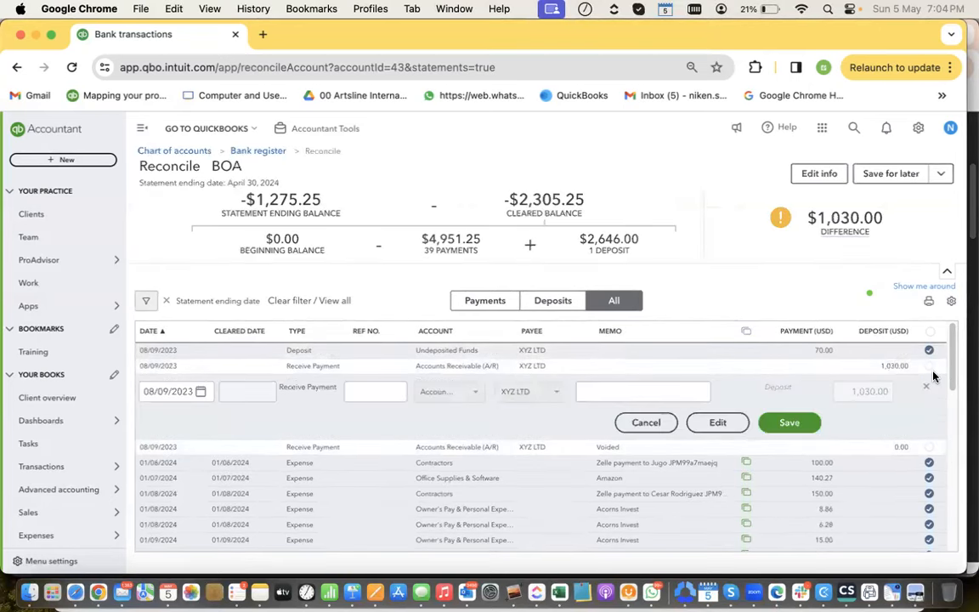
left_click(930, 372)
left_click(929, 367)
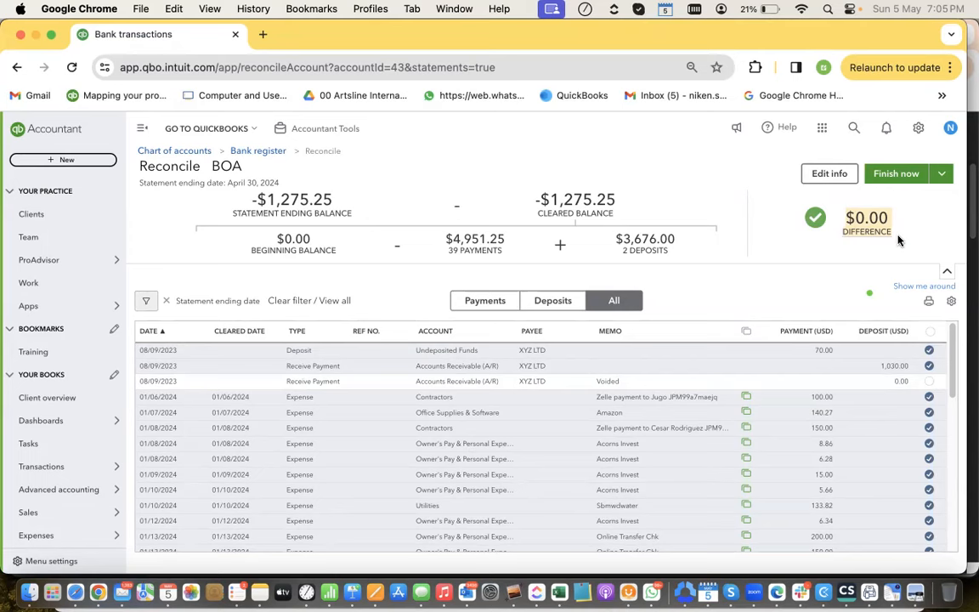
Finish the BOA reconciliation and close the 'You reconciled this account' confirmation
left_click(897, 175)
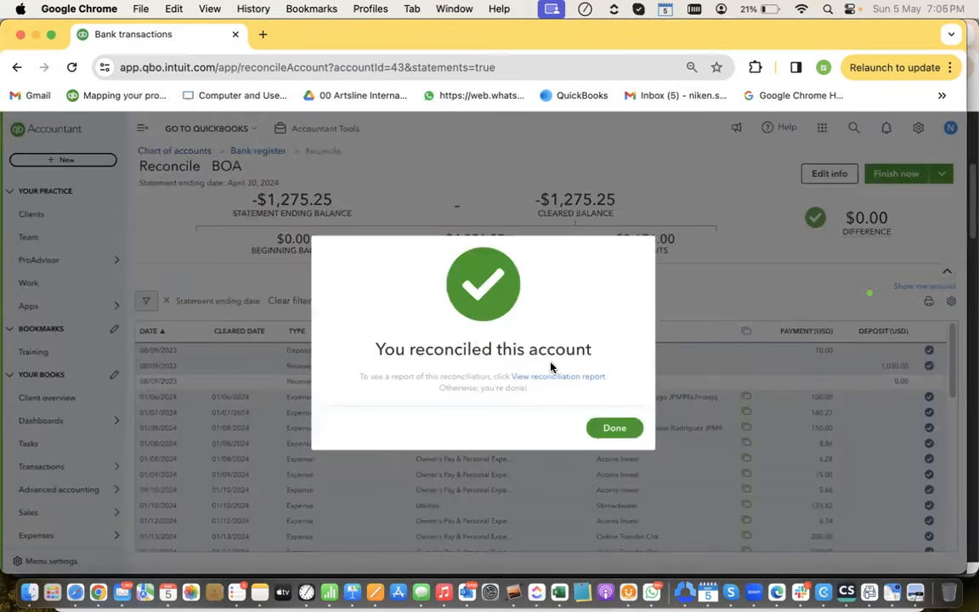
left_click(599, 433)
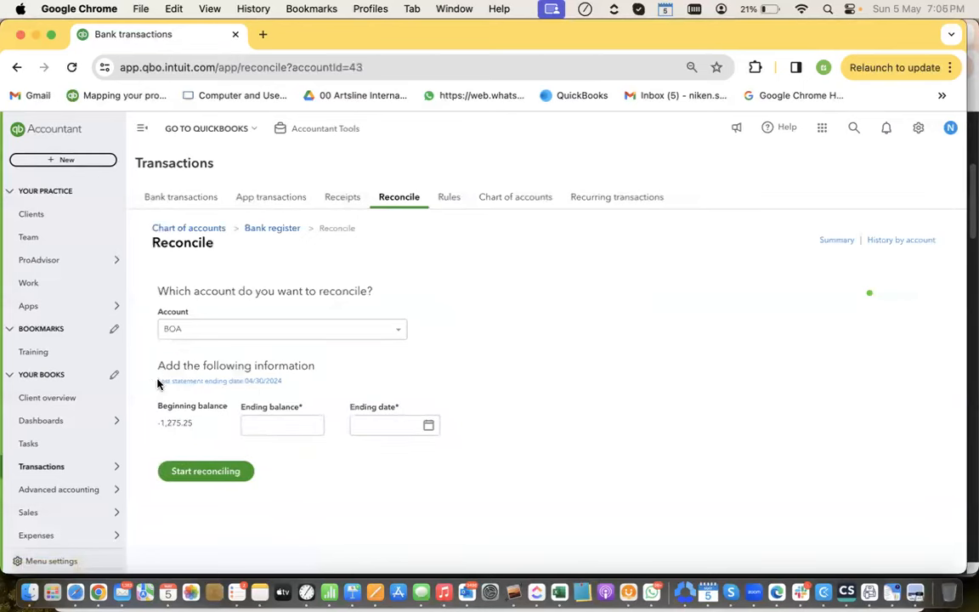
Open the 04/30/2024 BOA reconciliation report and scroll to its Additional Information section
left_click(252, 382)
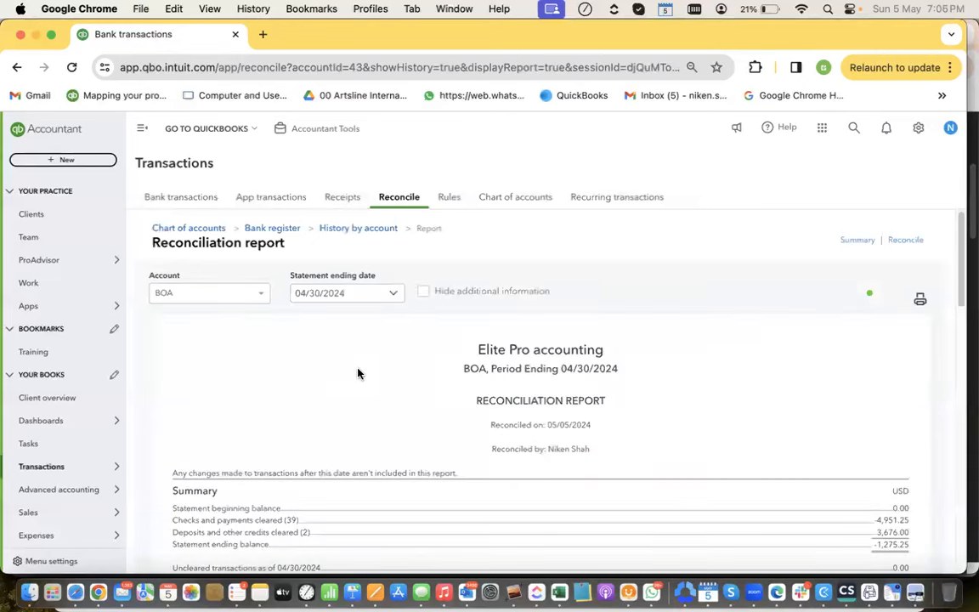
scroll(358, 373, "down", 5)
scroll(358, 373, "down", 6)
scroll(359, 375, "up", 10)
scroll(359, 374, "down", 8)
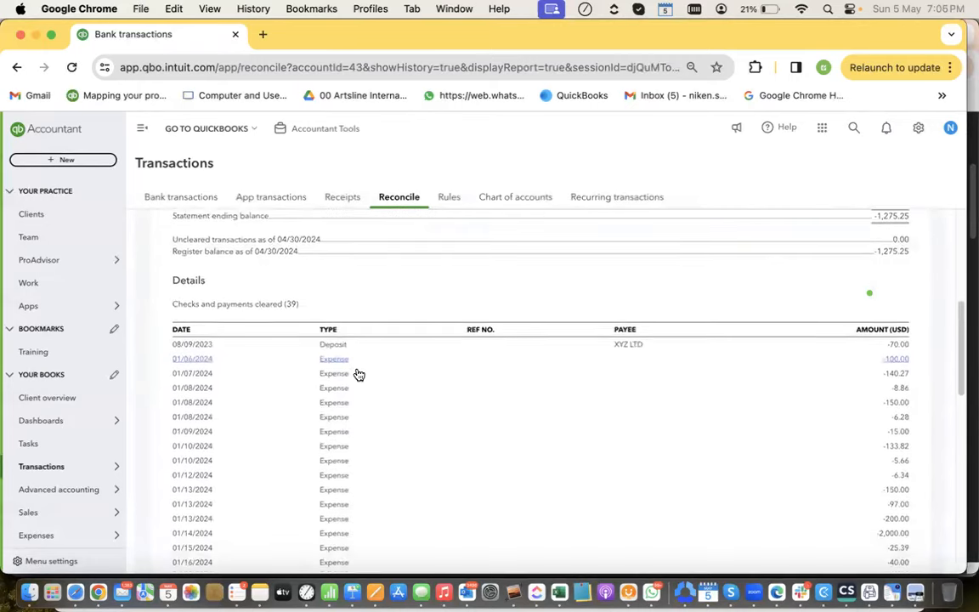
scroll(358, 374, "down", 15)
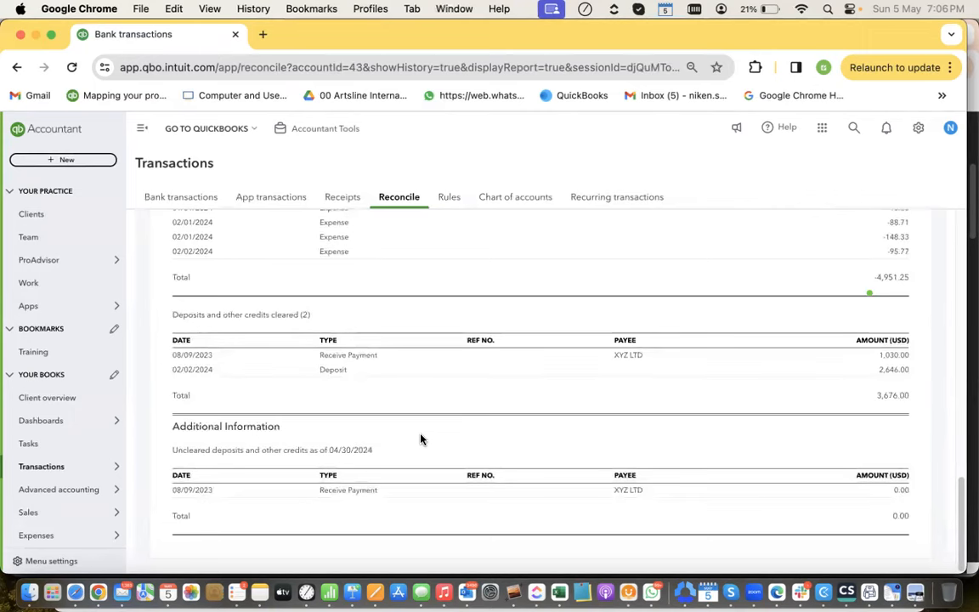
Highlight the uncleared deposits line in the reconciliation report
left_click_drag(170, 448, 370, 461)
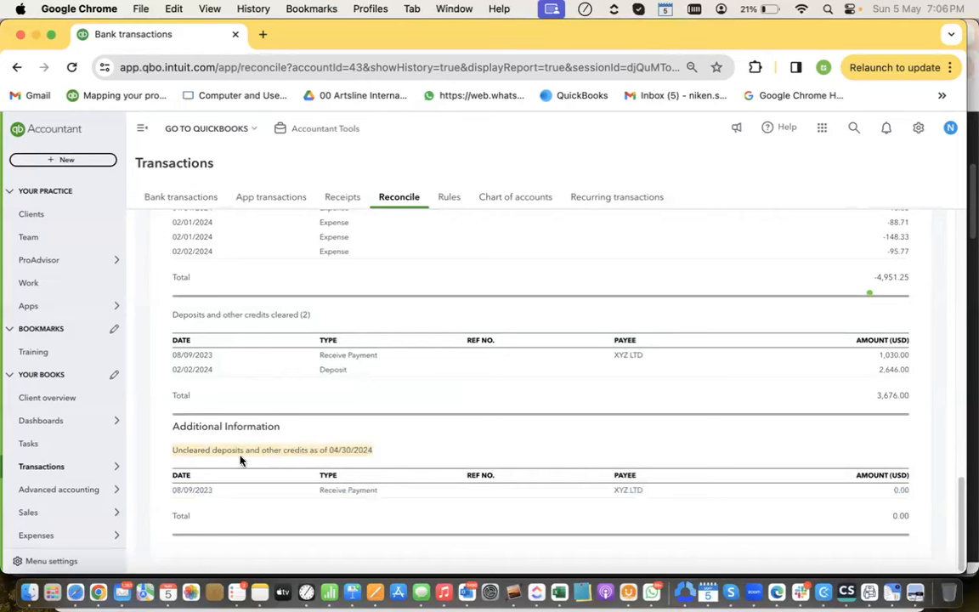
left_click(171, 447)
left_click_drag(172, 449, 312, 459)
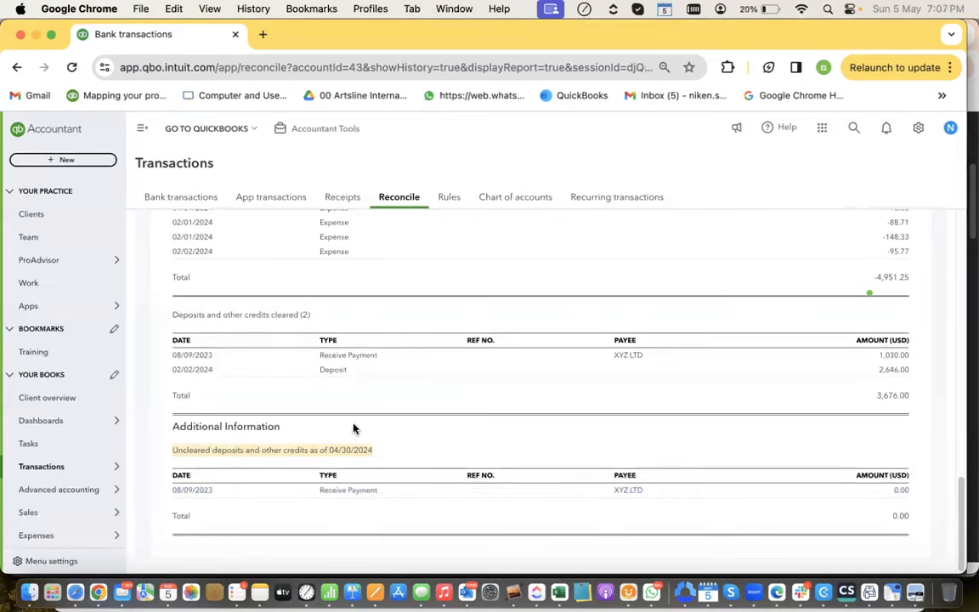
left_click(884, 493)
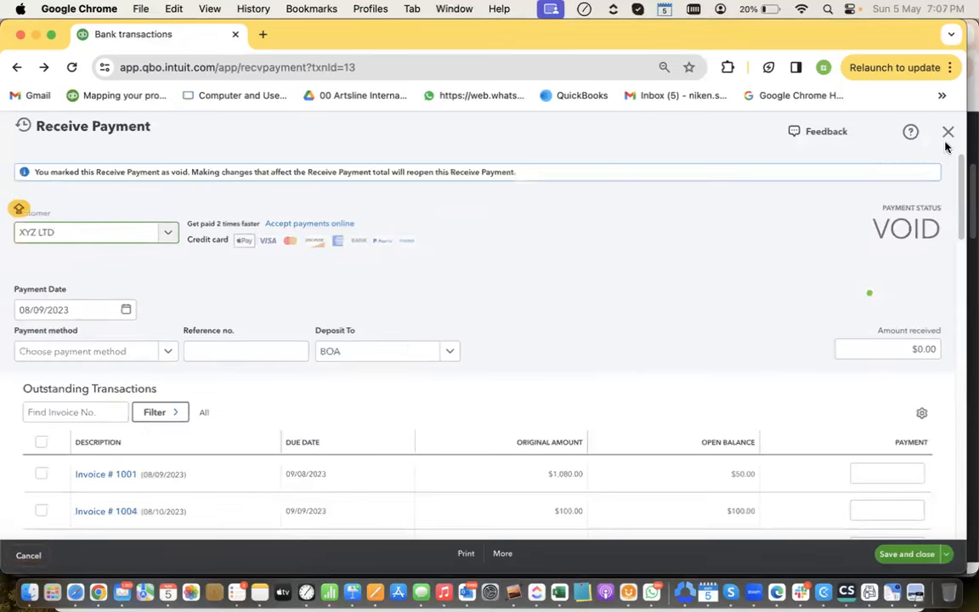
left_click(946, 134)
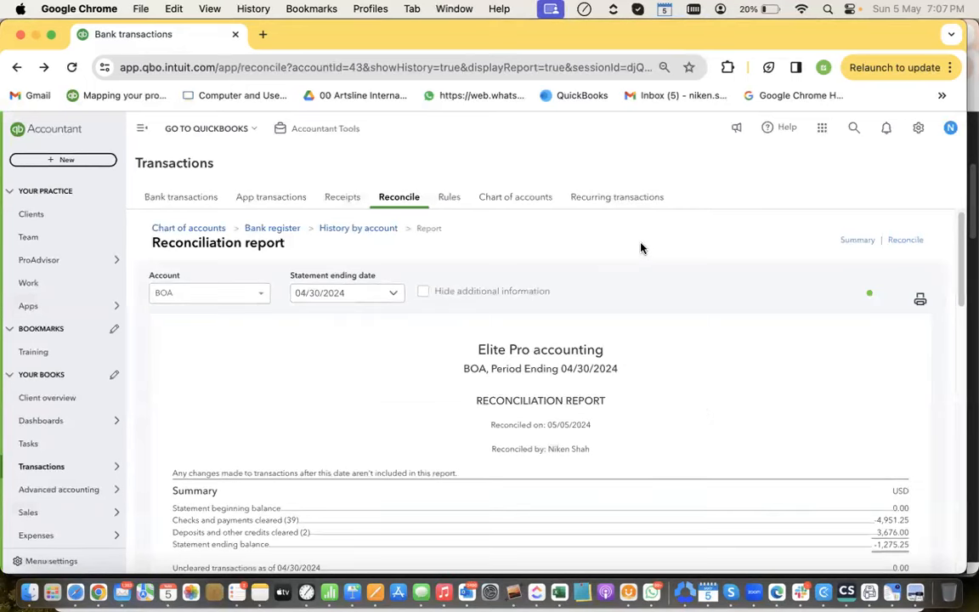
Start a new transfer from BOA to Owner's Investment
left_click(112, 161)
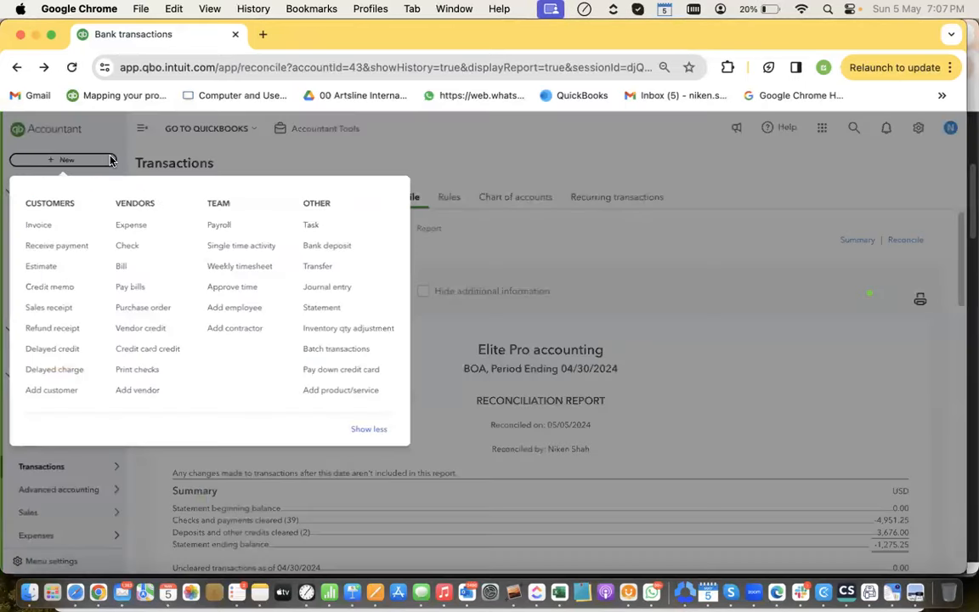
left_click(319, 273)
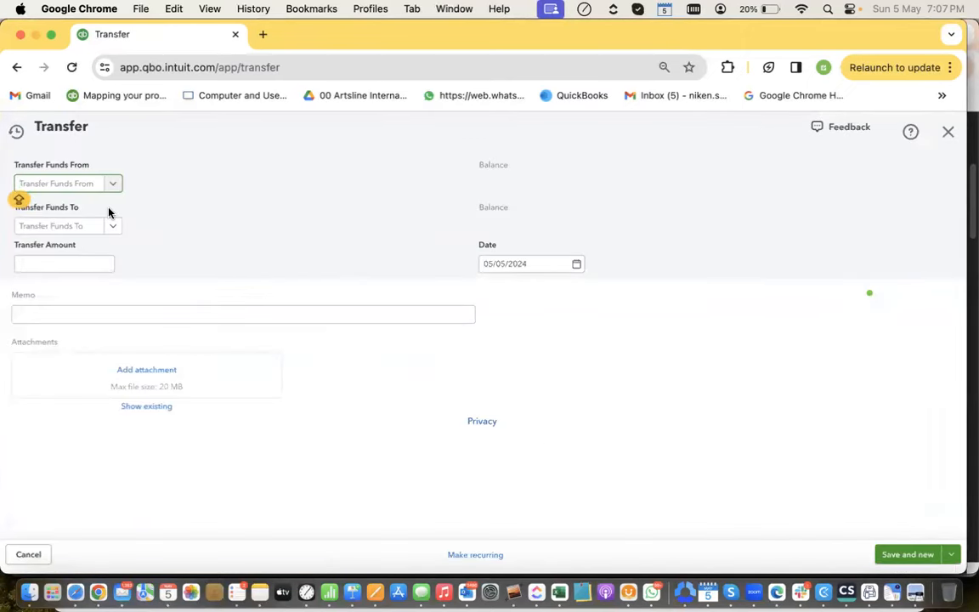
left_click(91, 187)
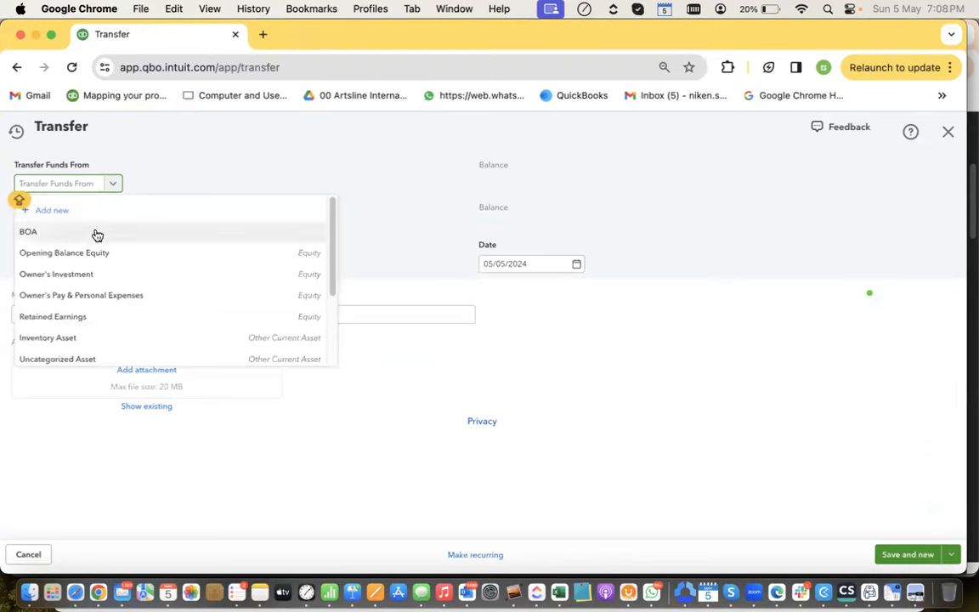
left_click(96, 238)
left_click(97, 232)
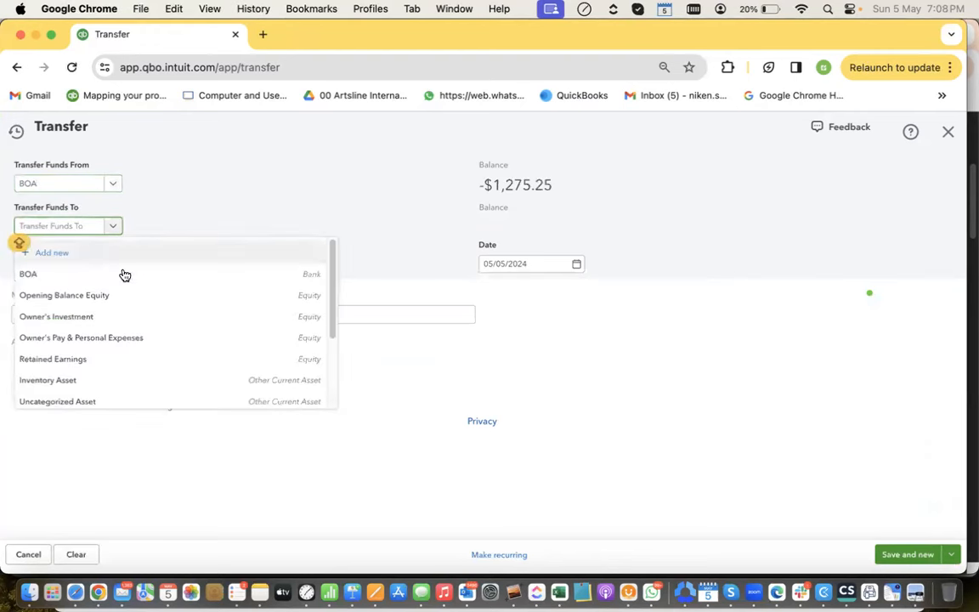
scroll(164, 339, "down", 2)
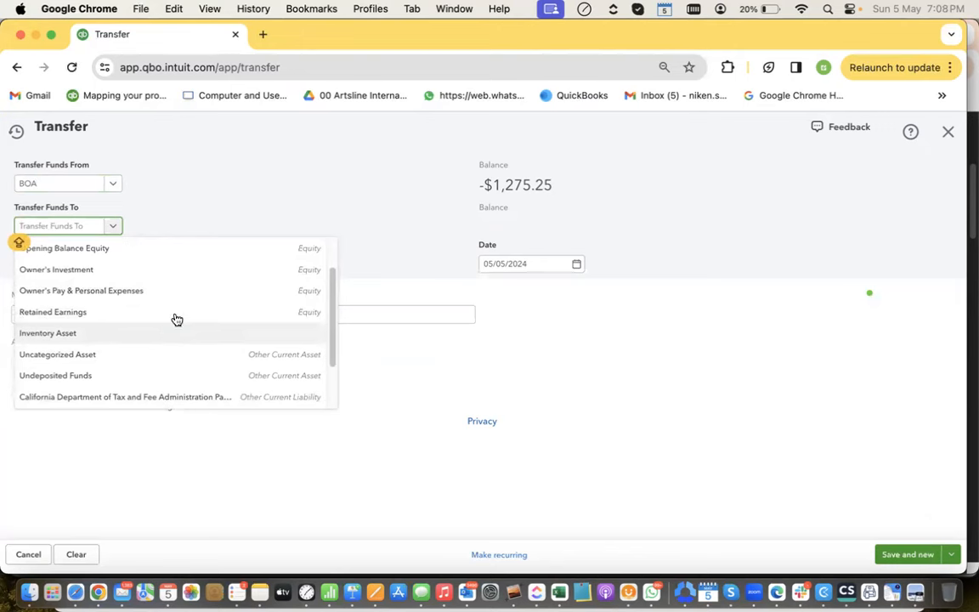
scroll(226, 280, "up", 2)
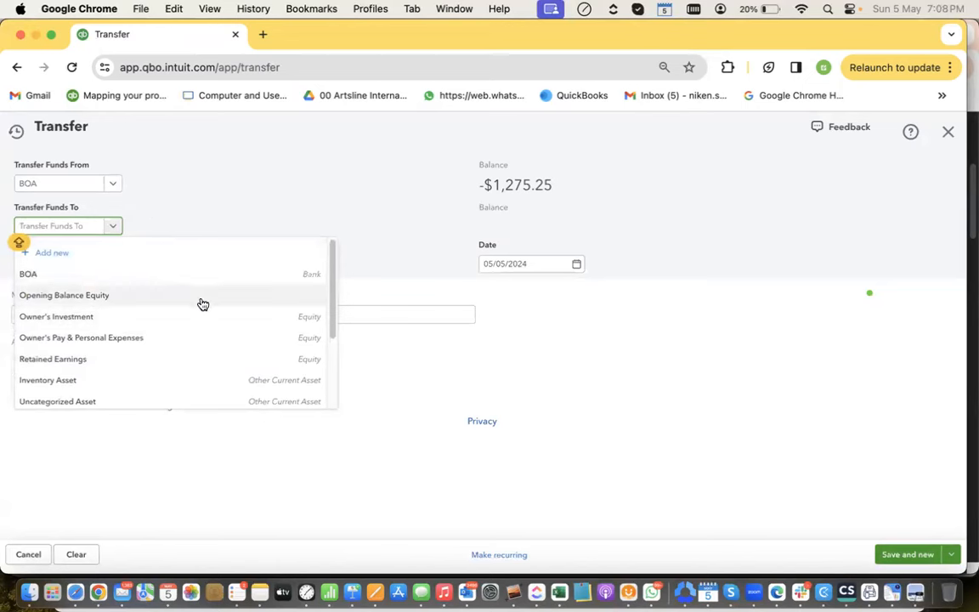
left_click(232, 328)
Enter $100.00 as the transfer amount, keeping Owner's Investment as destination, and save it
left_click(78, 265)
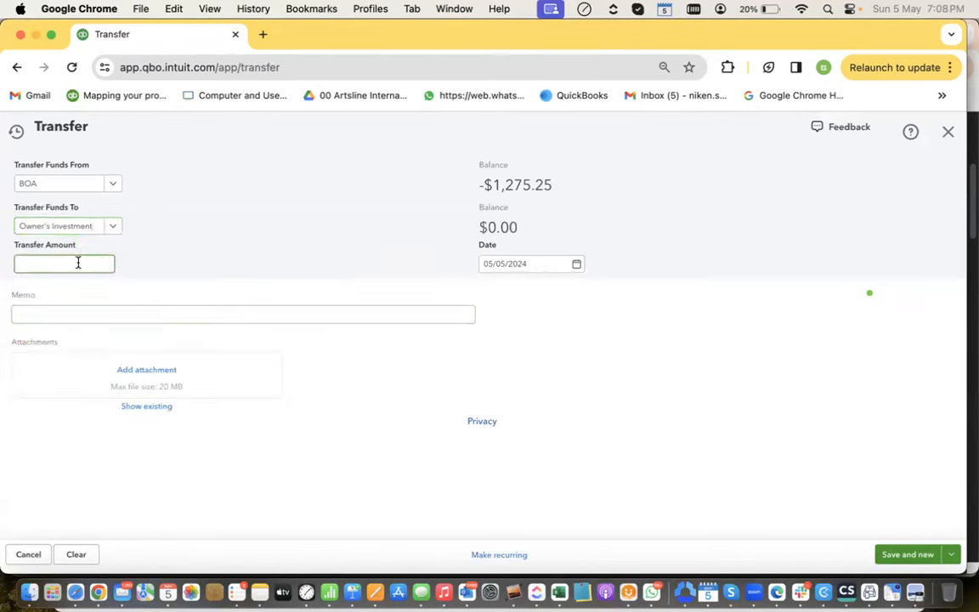
key("Caps_Lock")
left_click(117, 227)
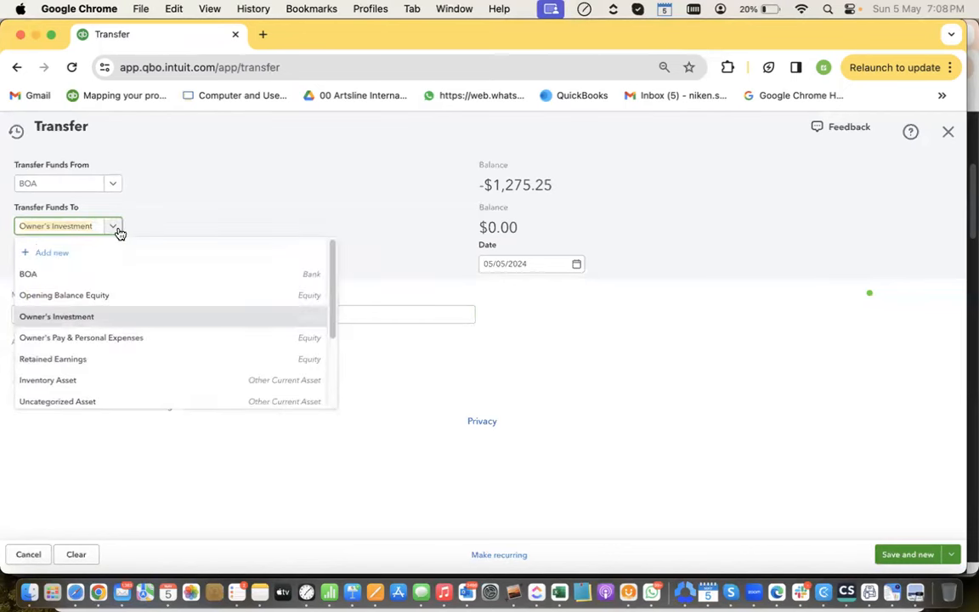
left_click(166, 208)
left_click(52, 258)
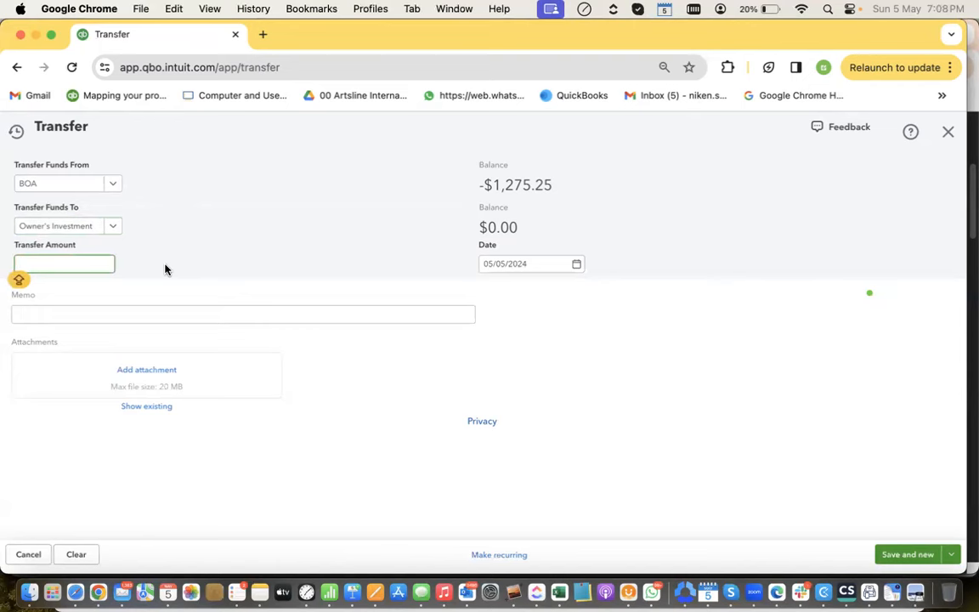
type("100")
key("Tab")
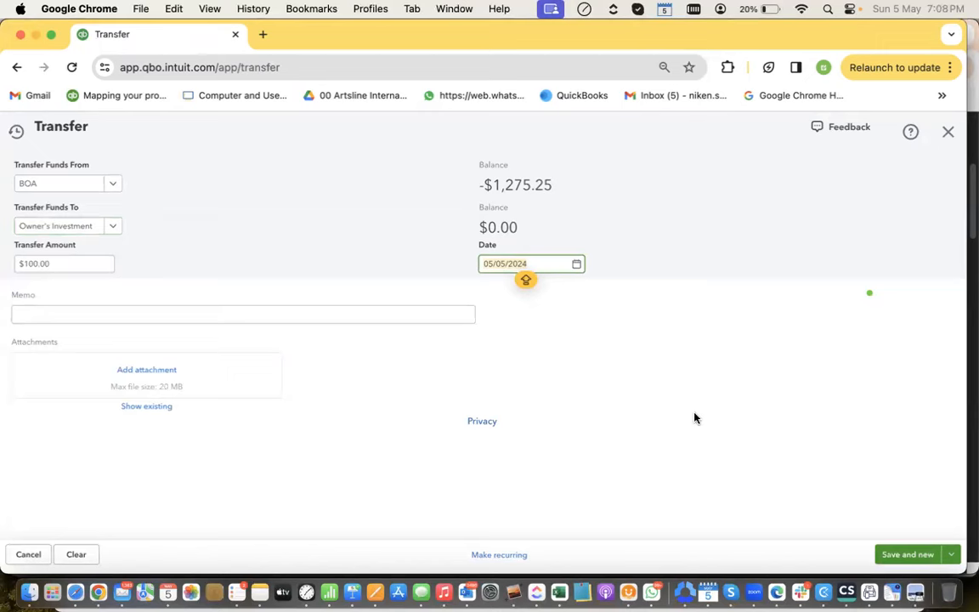
left_click(885, 555)
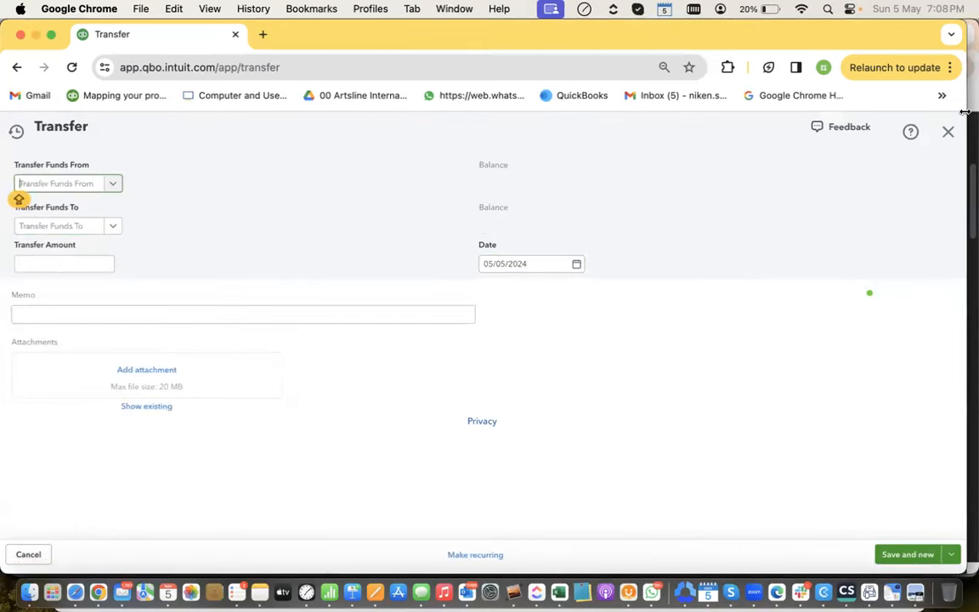
Close the blank transfer form and return to the BOA bank feed, showing nothing for review
left_click(946, 132)
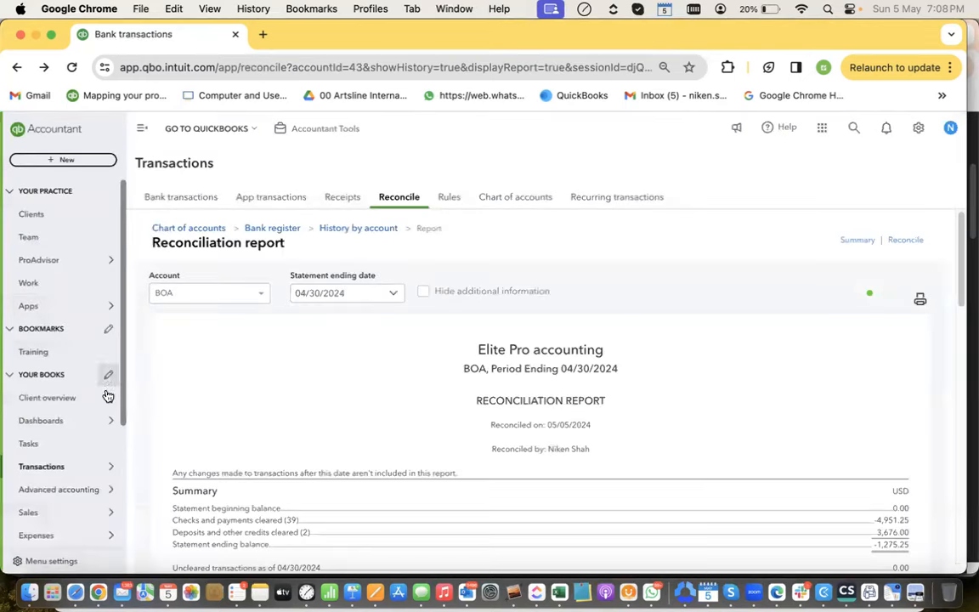
scroll(64, 425, "down", 2)
mouse_move(88, 419)
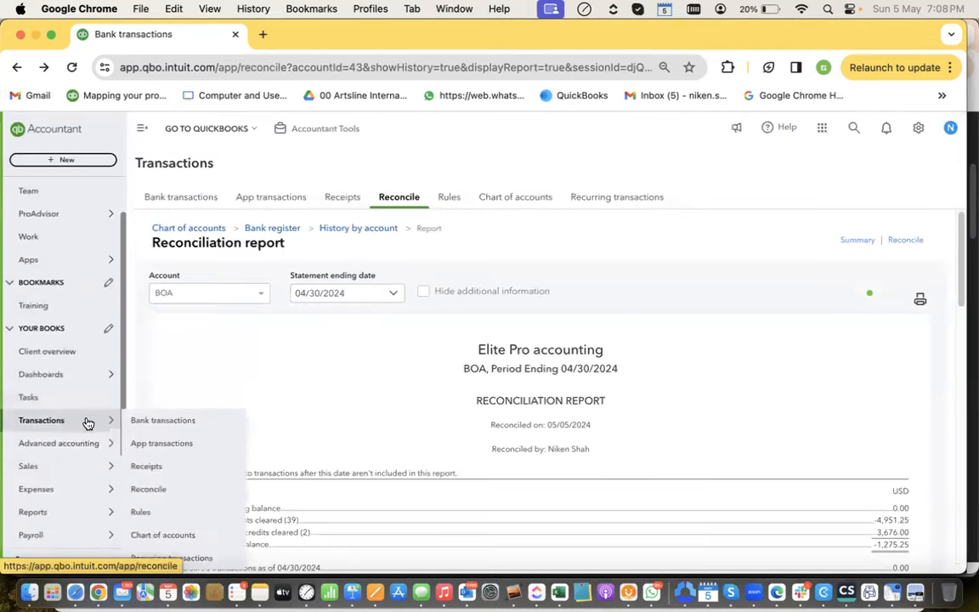
left_click(170, 420)
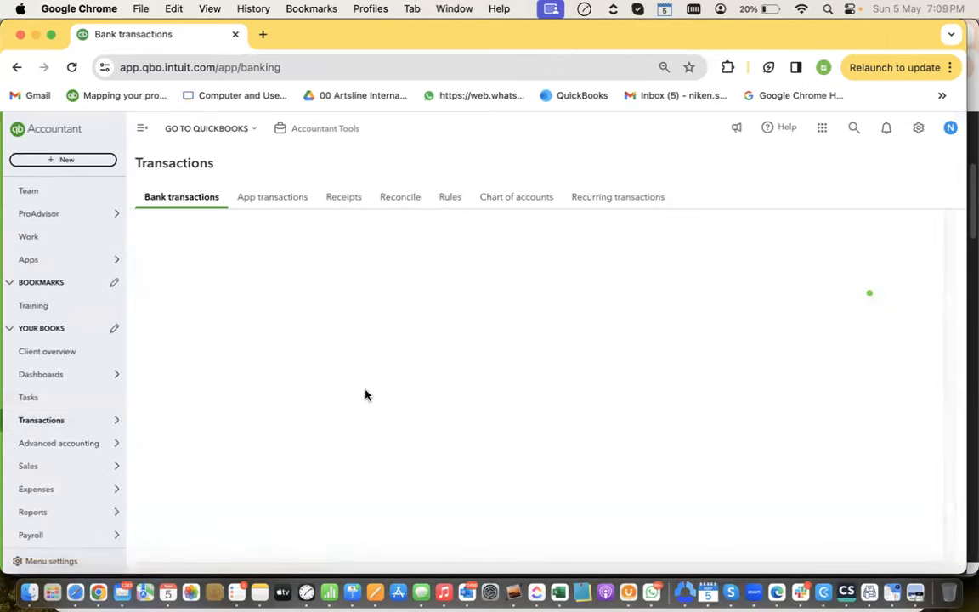
scroll(367, 294, "down", 3)
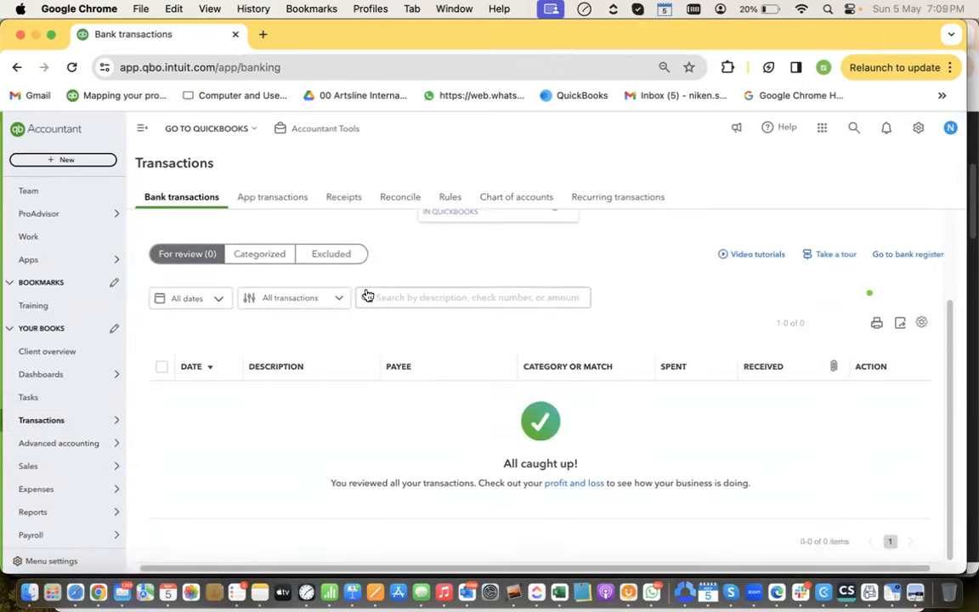
scroll(339, 382, "up", 1)
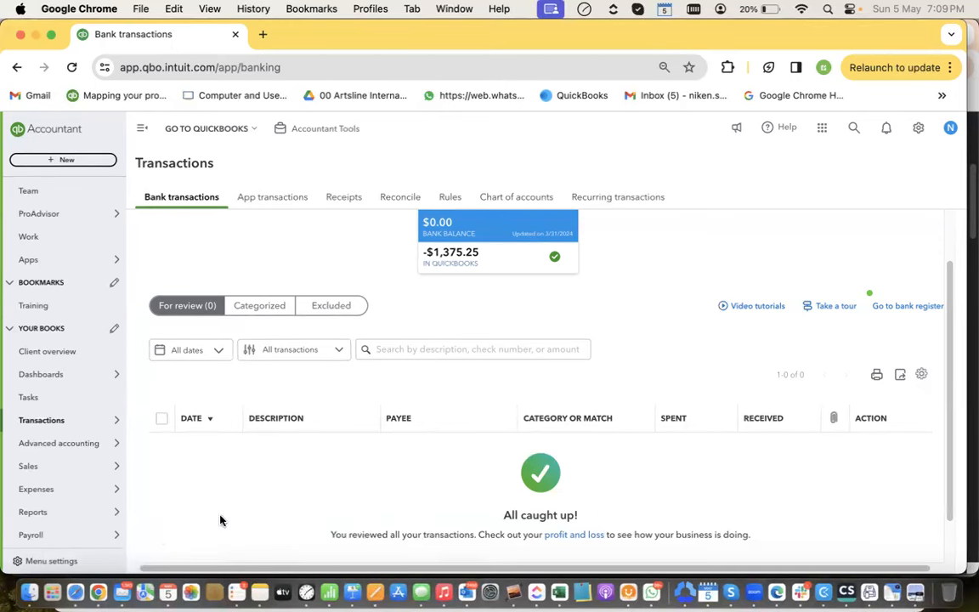
View the Keynote slide on correcting reconciliation beginning balances, then return to QuickBooks
left_click(357, 561)
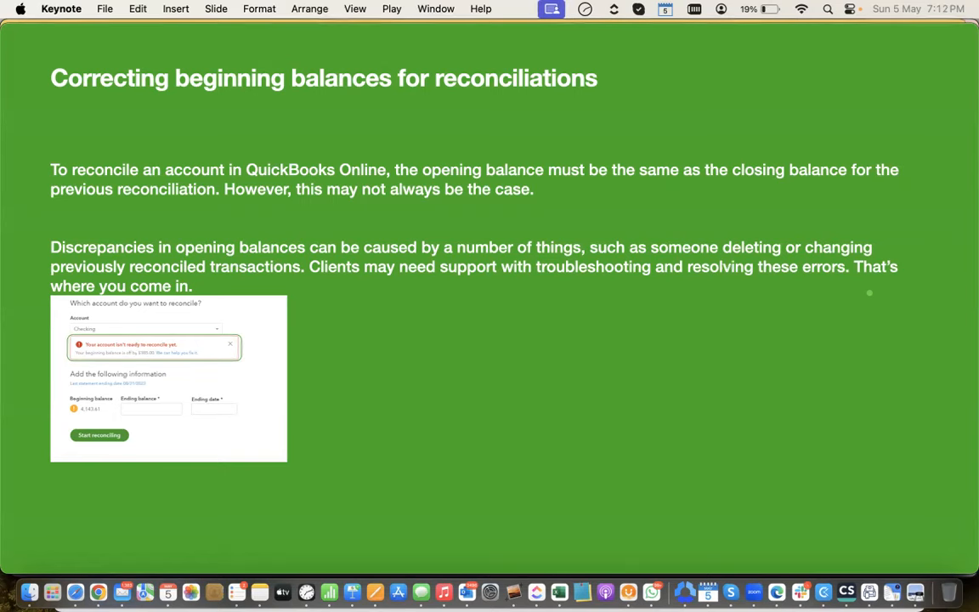
key("super+Tab")
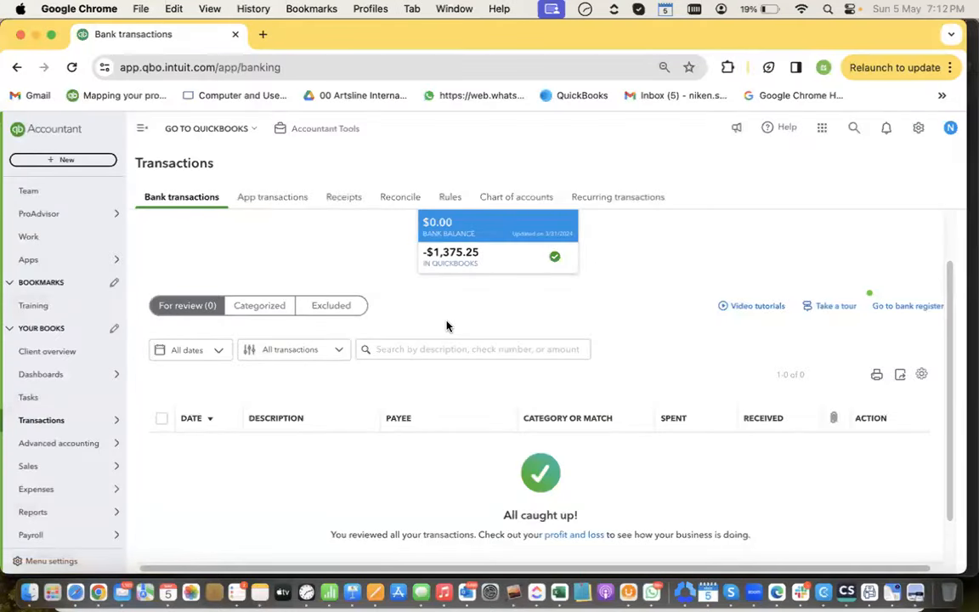
Undo the categorized $5.66 Acorns Invest expense from 01/10/2024, confirming despite it being reconciled
scroll(406, 281, "up", 2)
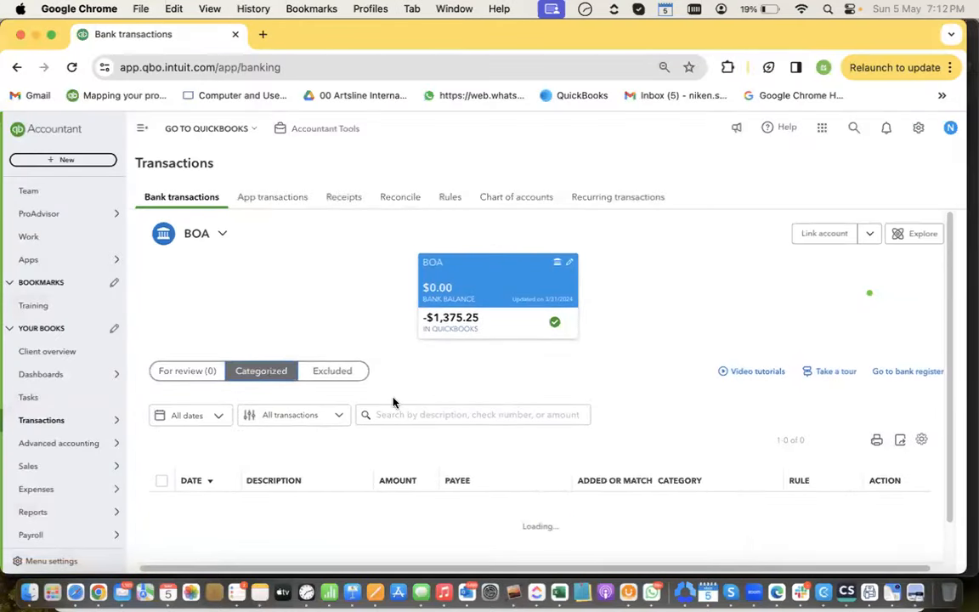
scroll(397, 402, "down", 2)
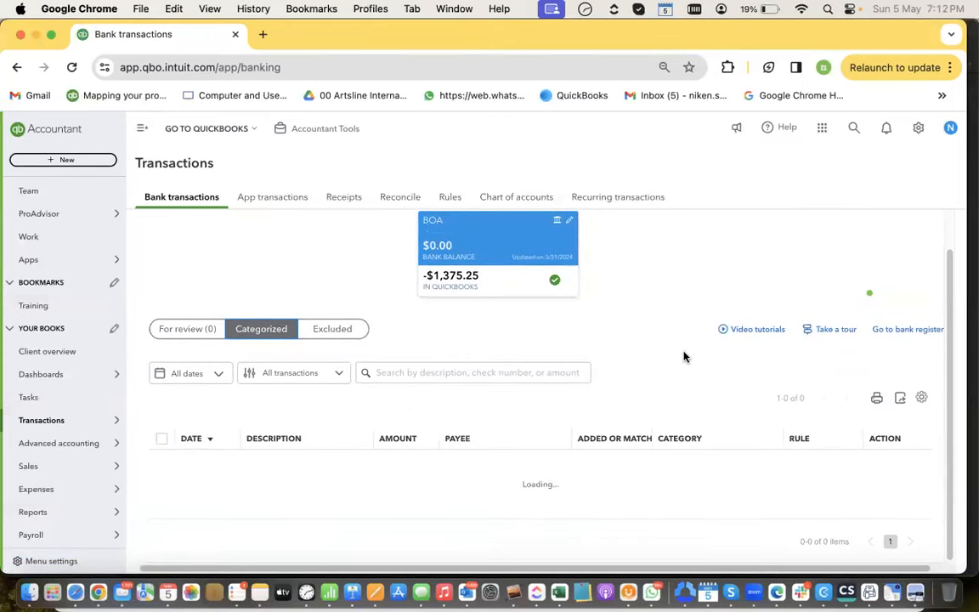
scroll(675, 357, "down", 10)
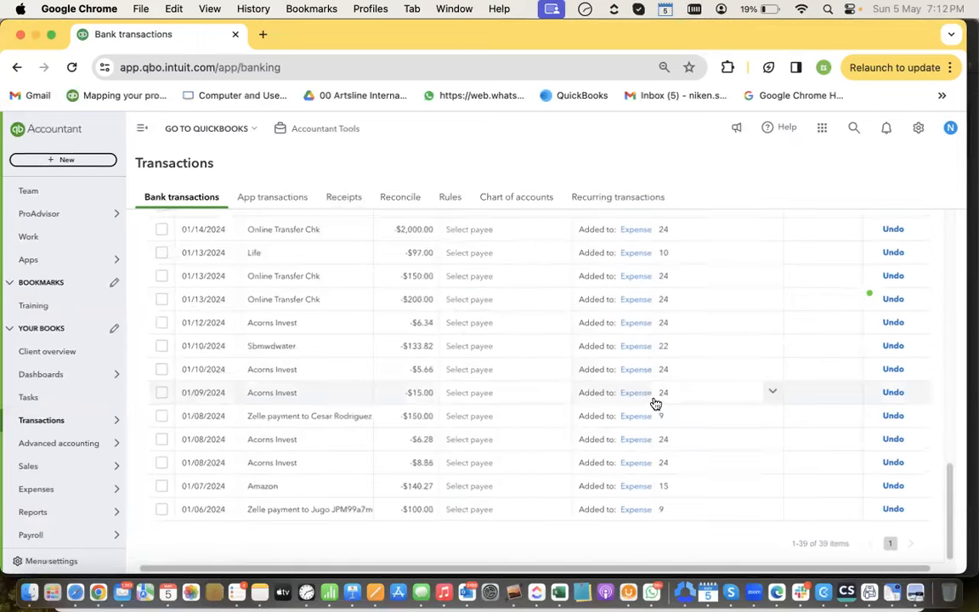
left_click(514, 392)
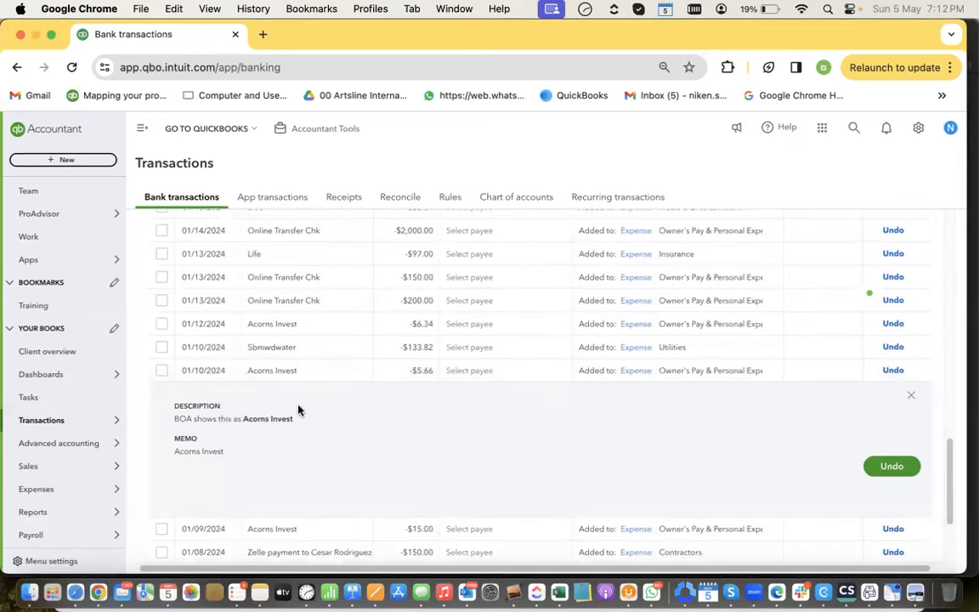
left_click(884, 470)
left_click(599, 395)
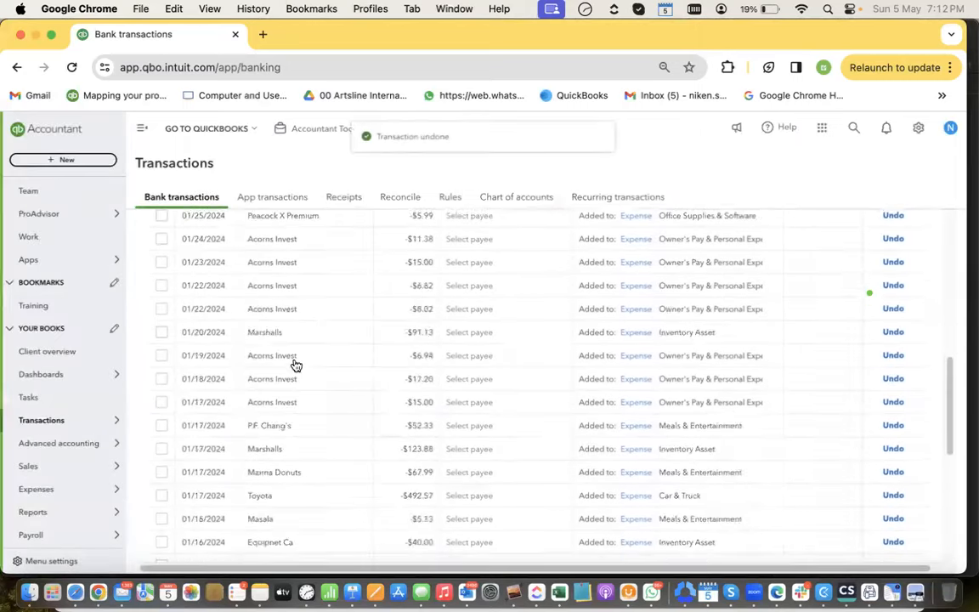
Select the returned $5.66 Acorns Invest transaction in For review
scroll(296, 365, "up", 10)
left_click(193, 369)
scroll(297, 399, "down", 1)
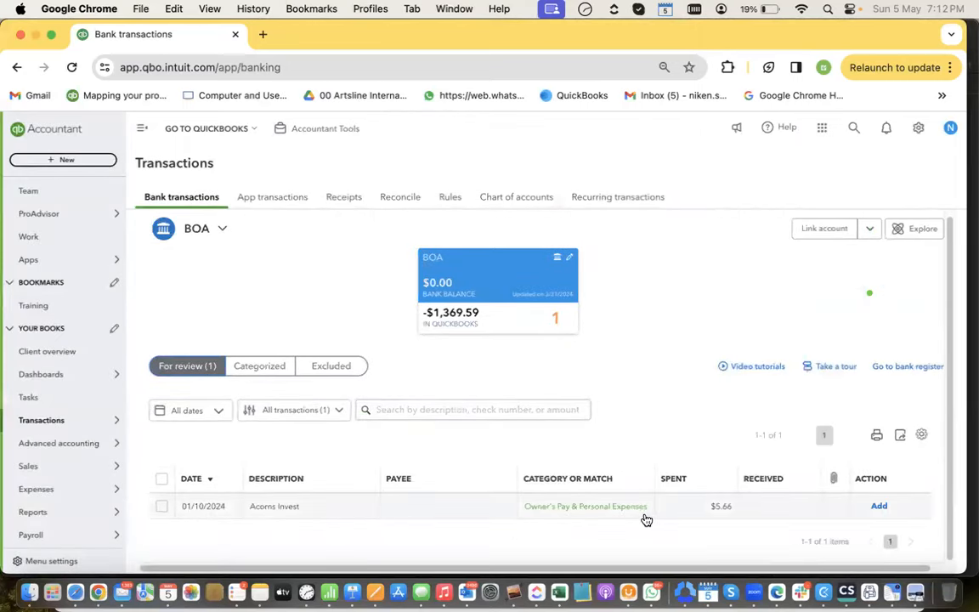
left_click(750, 509)
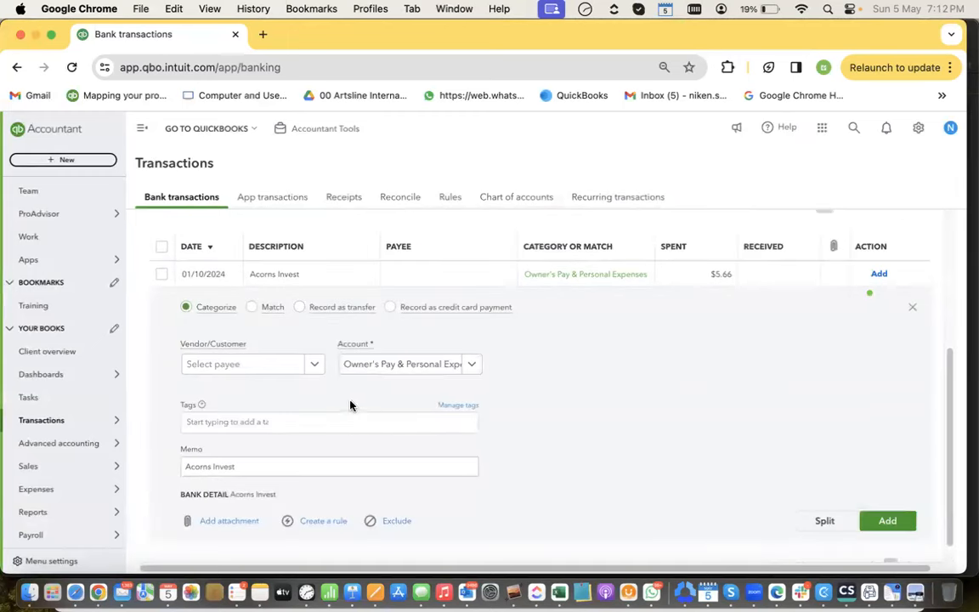
scroll(414, 395, "down", 1)
scroll(753, 378, "up", 1)
scroll(751, 378, "up", 1)
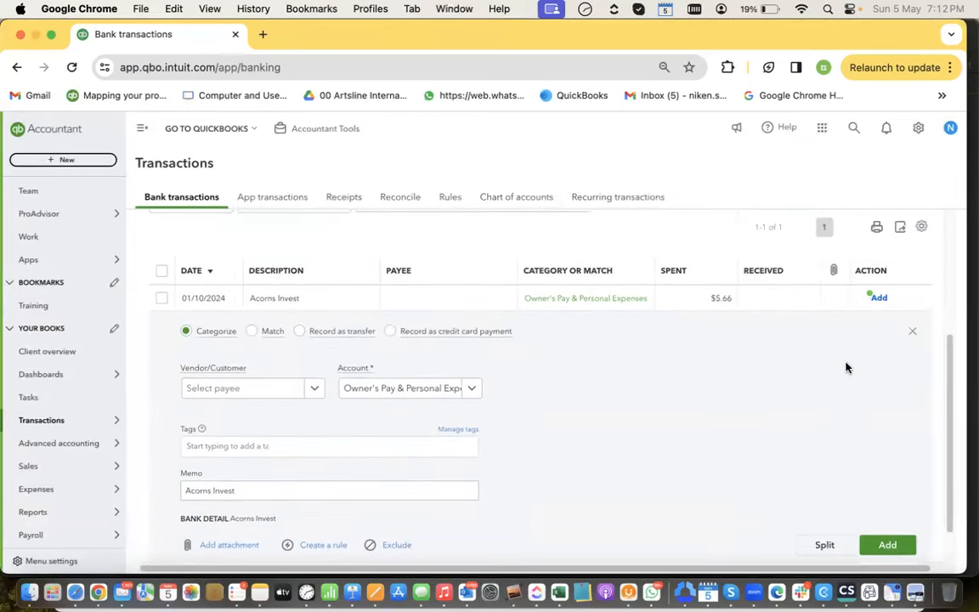
left_click(162, 298)
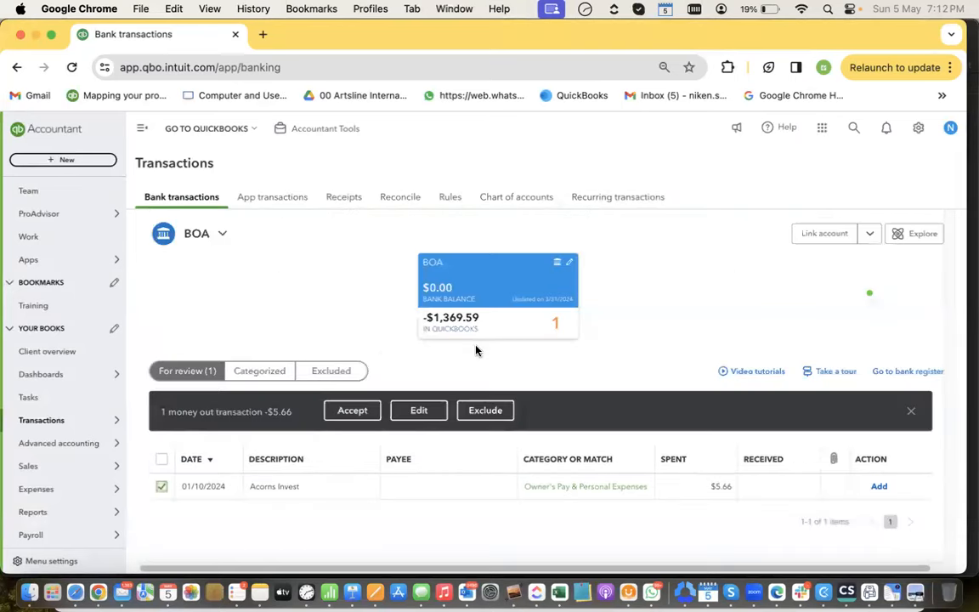
Dismiss bulk editing unchanged and exclude the $5.66 Acorns Invest transaction from its expanded row
left_click(438, 416)
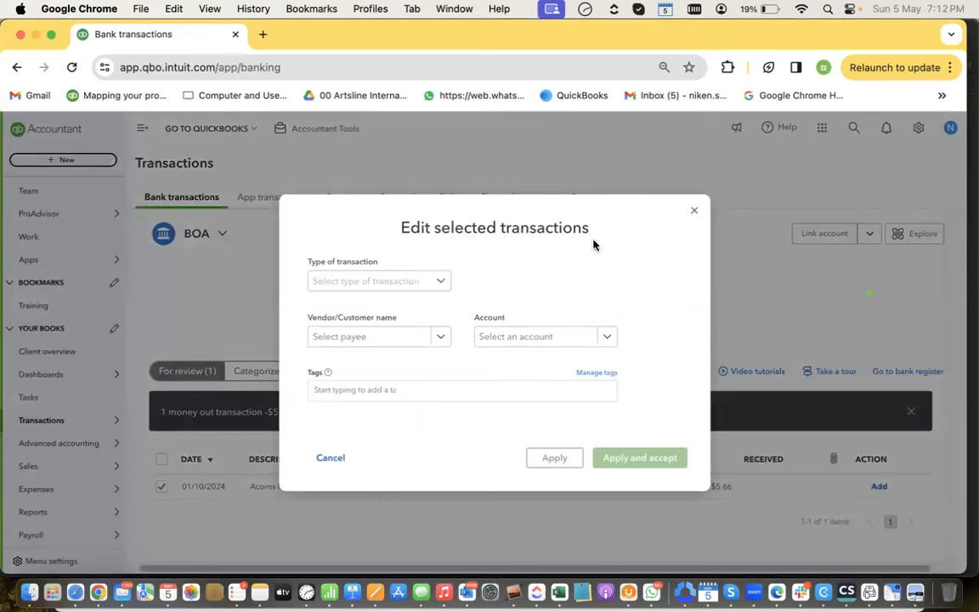
left_click(694, 211)
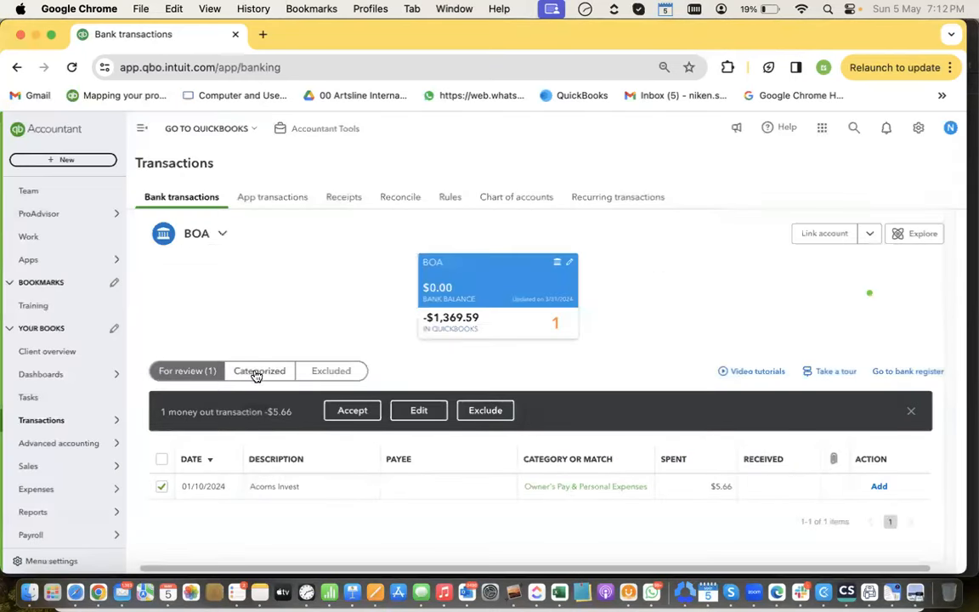
left_click(263, 491)
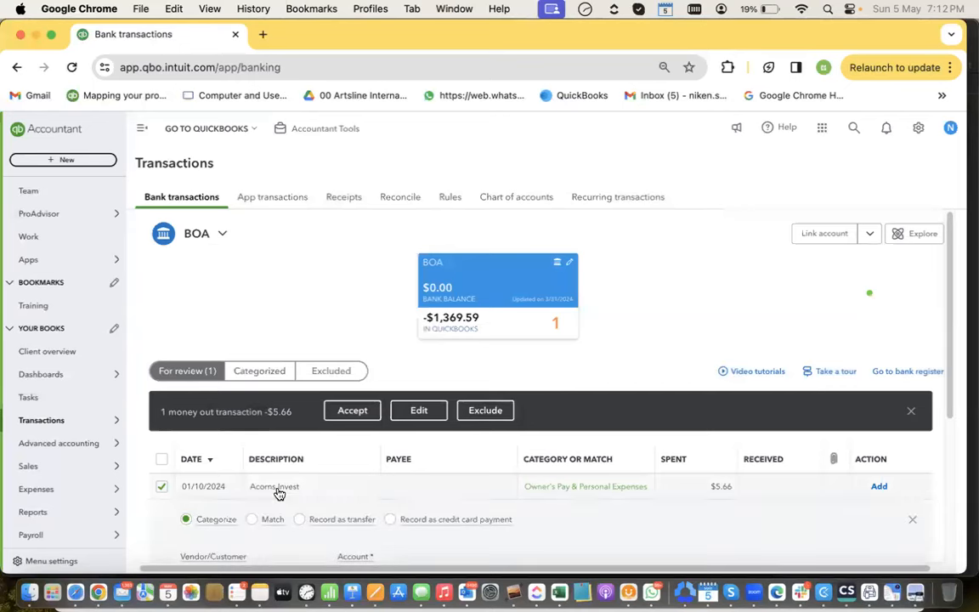
scroll(310, 471, "down", 5)
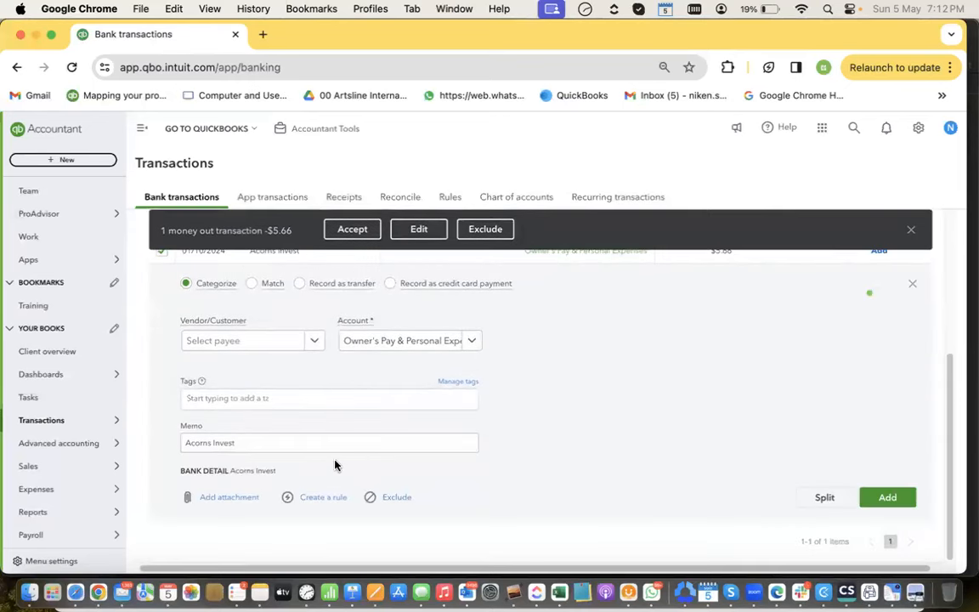
left_click(387, 500)
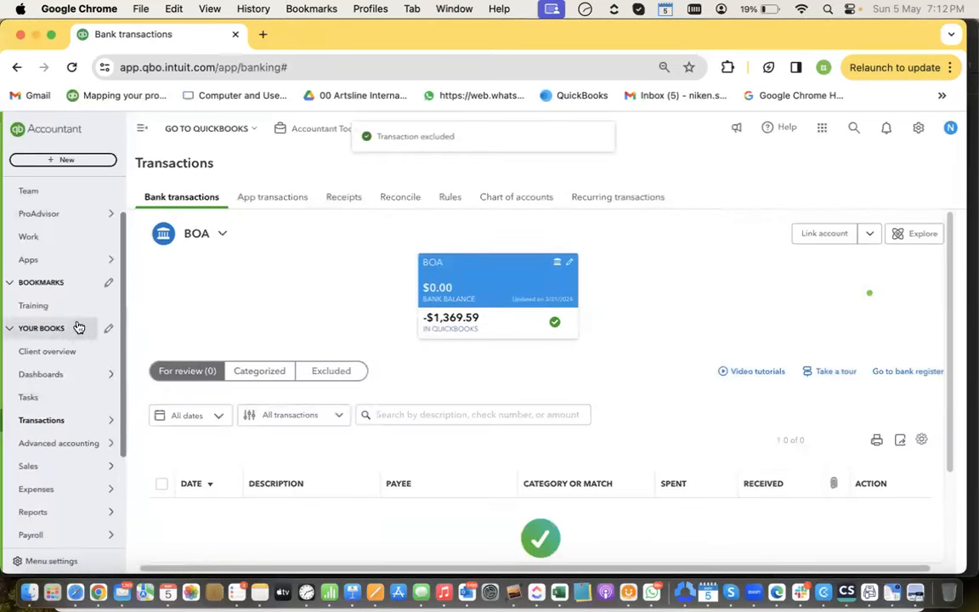
Go to the BOA reconciliation, which shows a -1,269.59 beginning balance off by $5.66
left_click(399, 197)
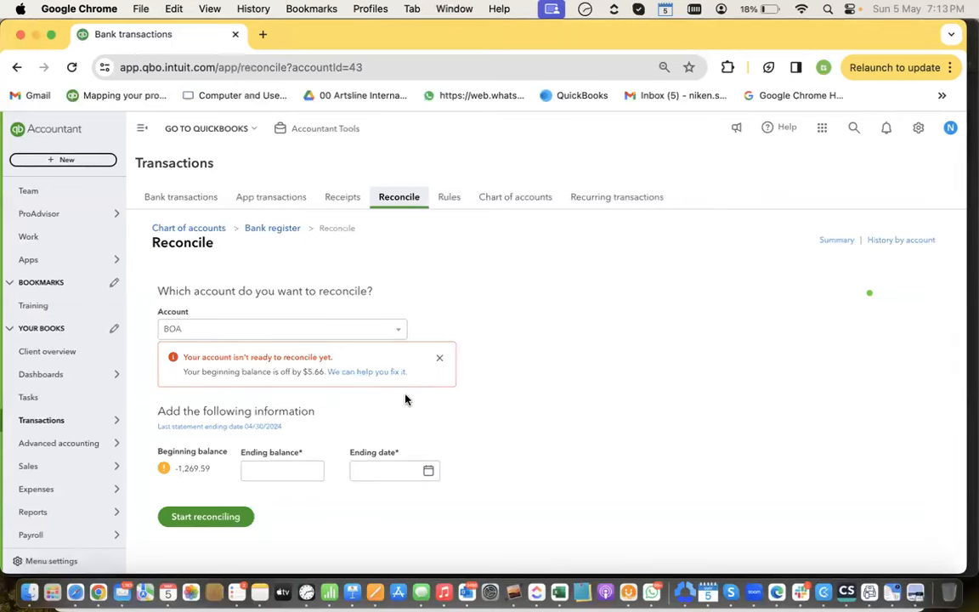
Open the Reconciliation Discrepancy Report and view the audit history of Expense ID 73
left_click(376, 372)
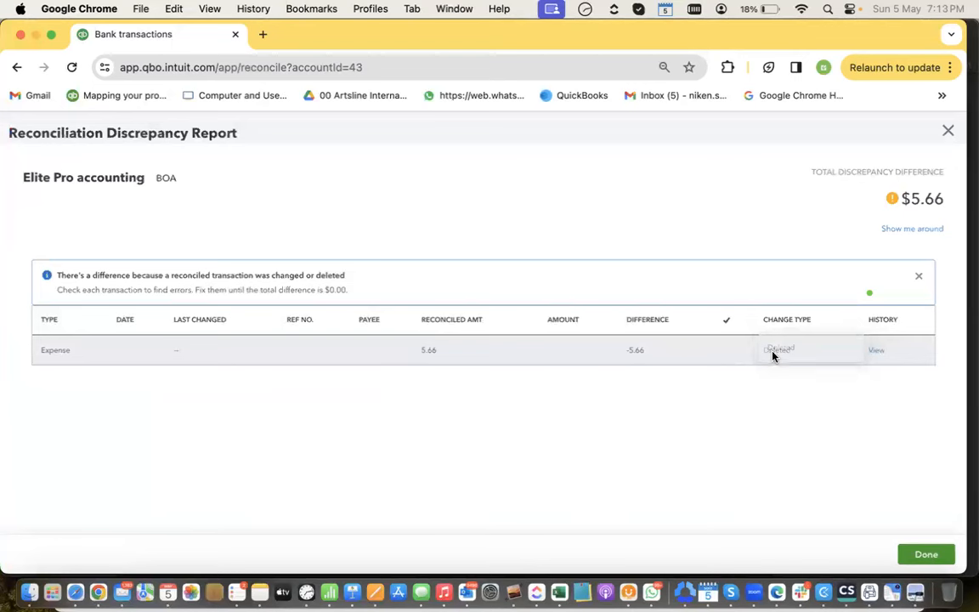
left_click(878, 351)
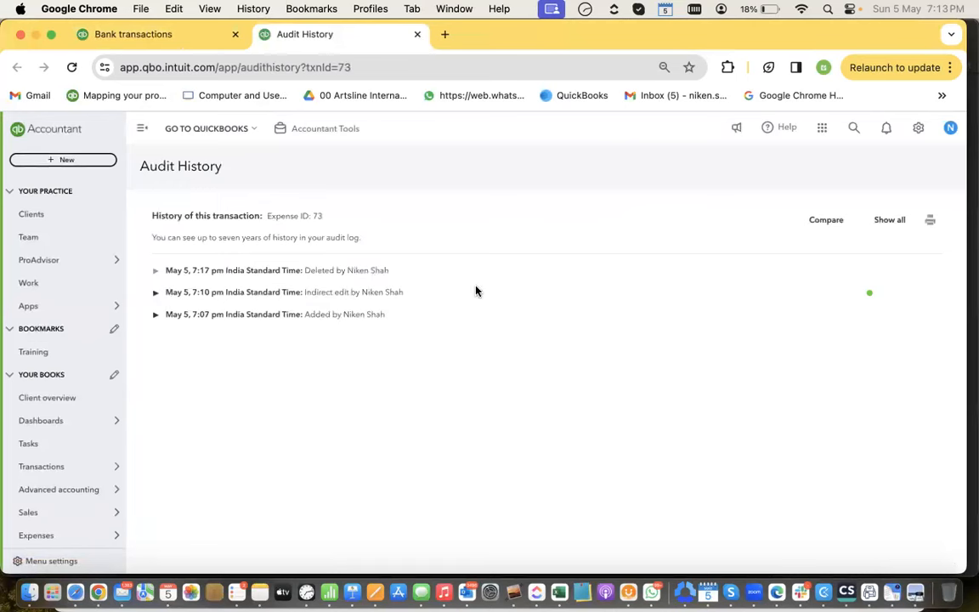
Check the expense's 7:10 pm edit and 7:07 pm add entries, then return to Bank transactions
left_click(156, 293)
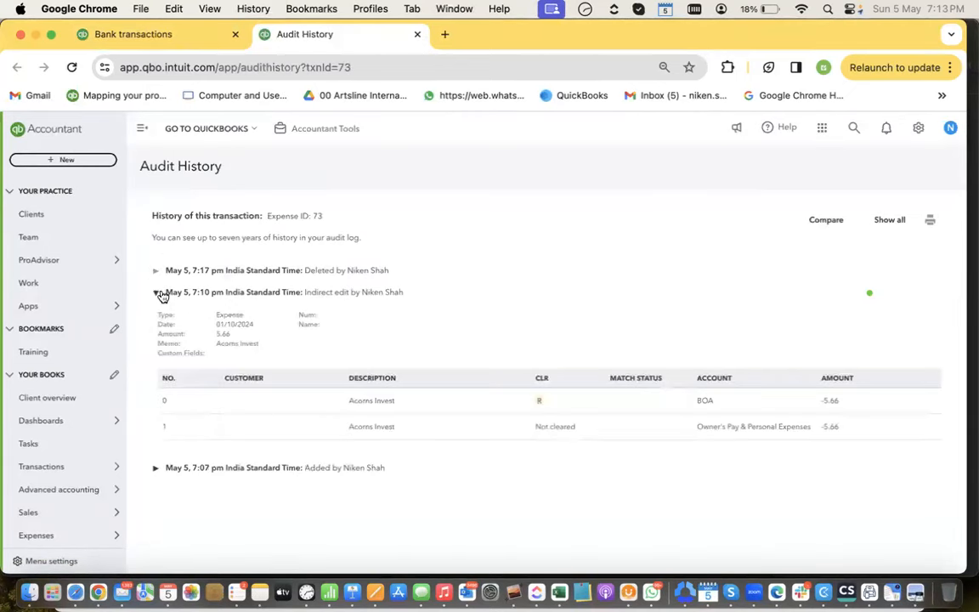
left_click(158, 292)
left_click(156, 315)
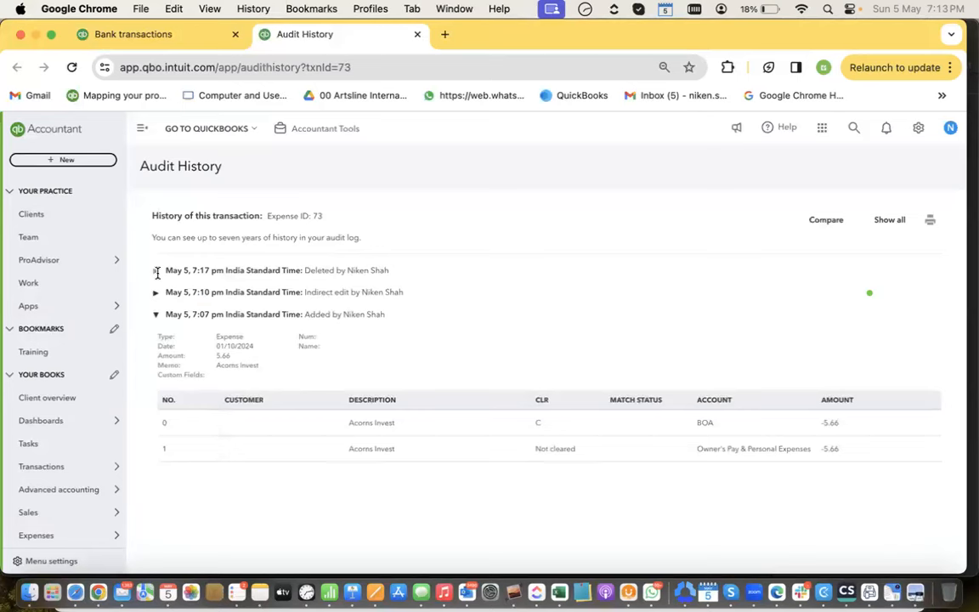
scroll(85, 391, "down", 2)
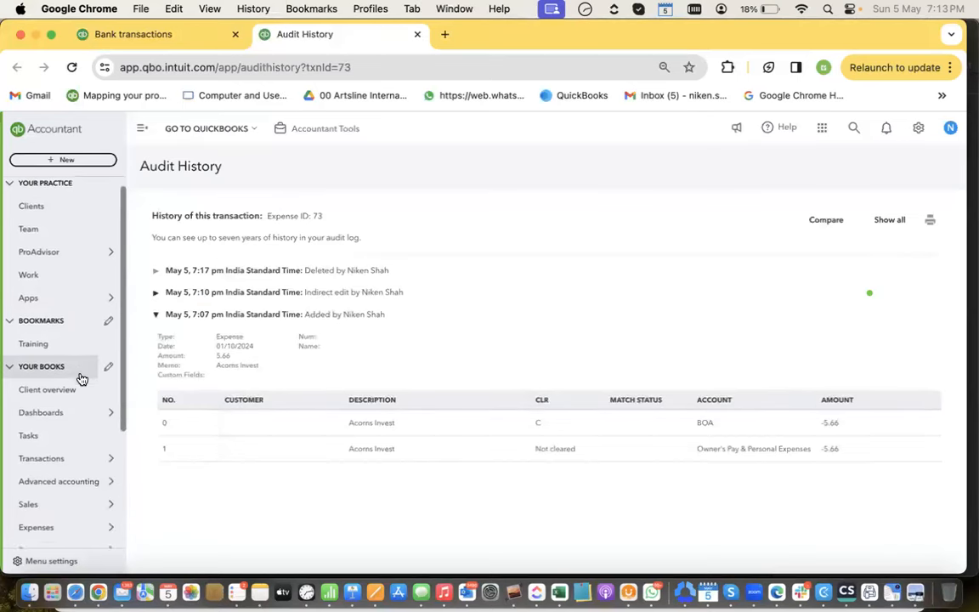
mouse_move(93, 421)
left_click(159, 420)
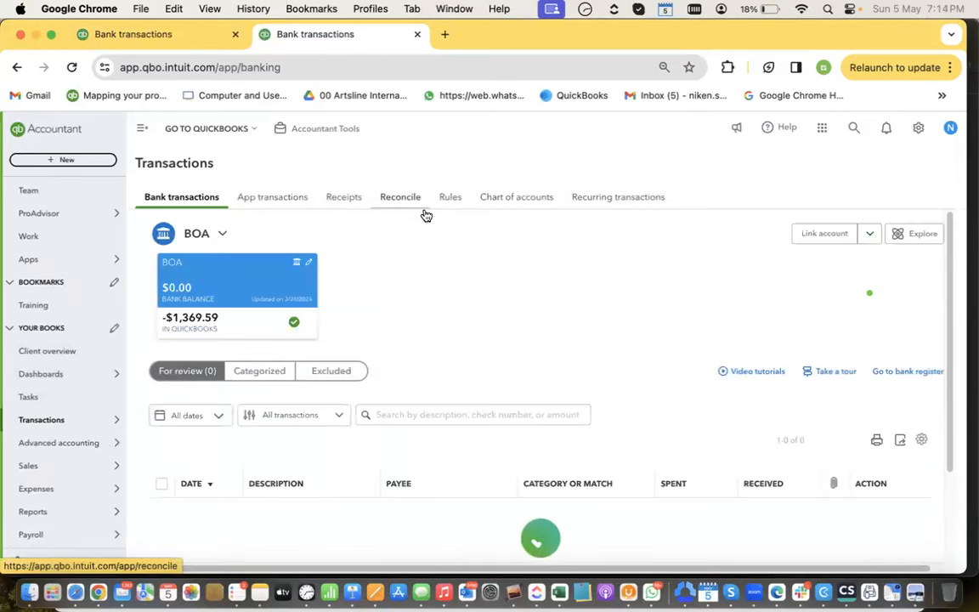
Undo the exclusion of Acorns Invest -$5.66, add it from For review, and open Reconcile
left_click(332, 371)
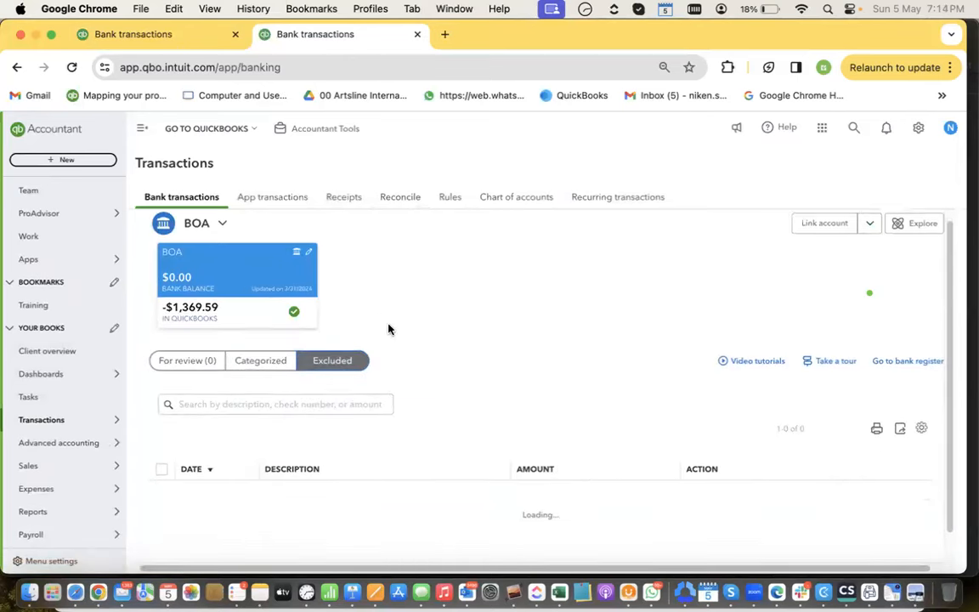
scroll(422, 372, "down", 1)
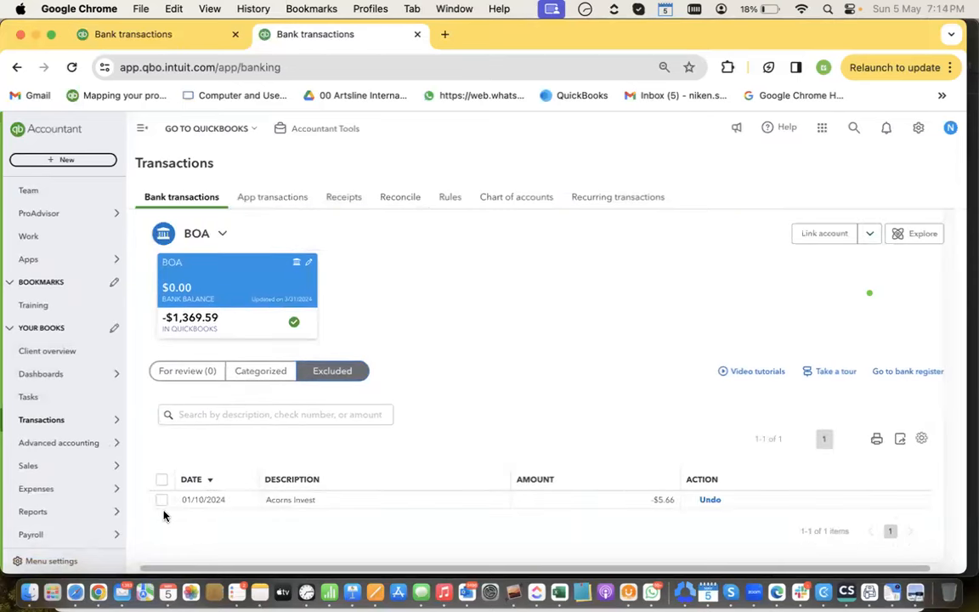
left_click(158, 500)
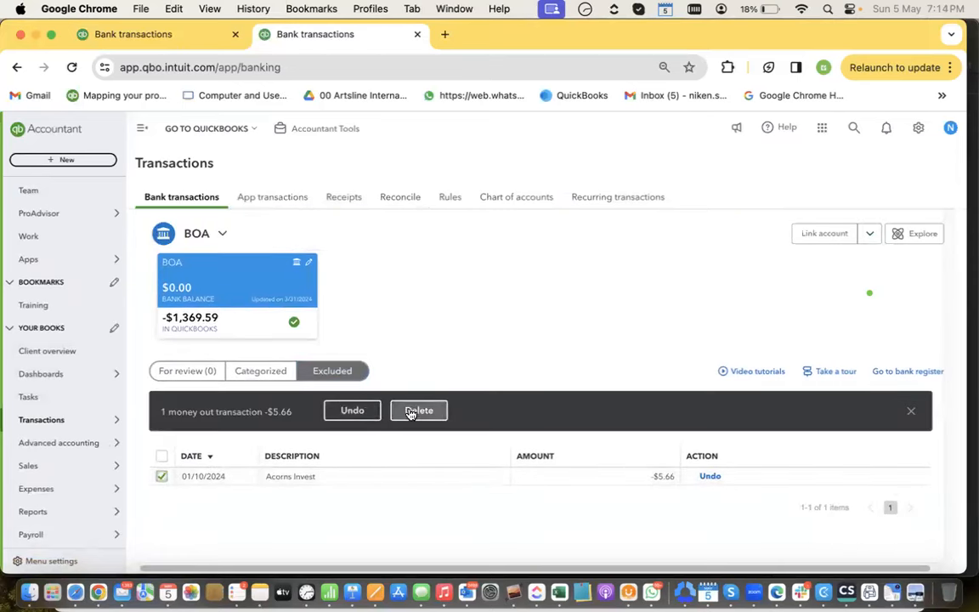
left_click(352, 411)
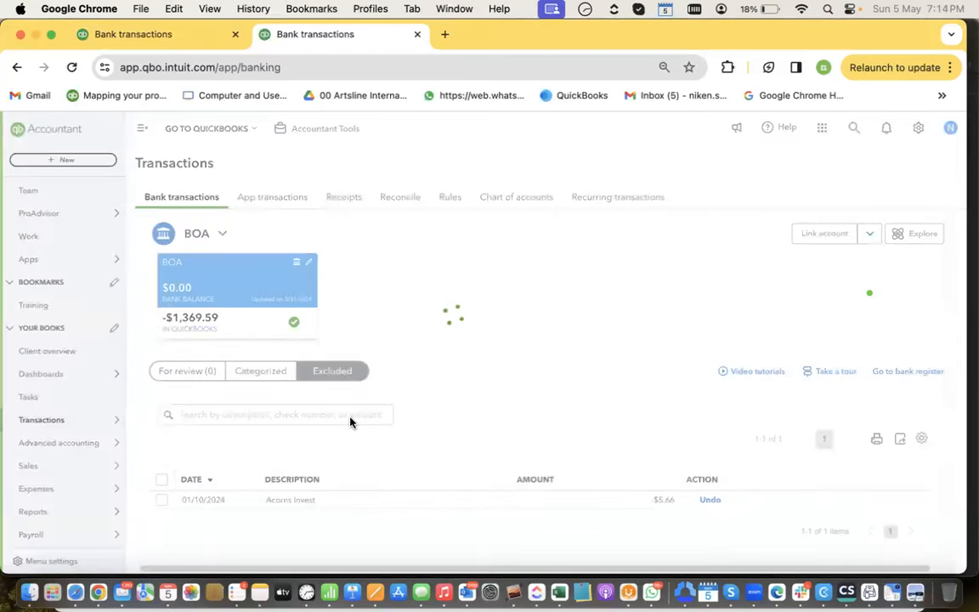
left_click(209, 373)
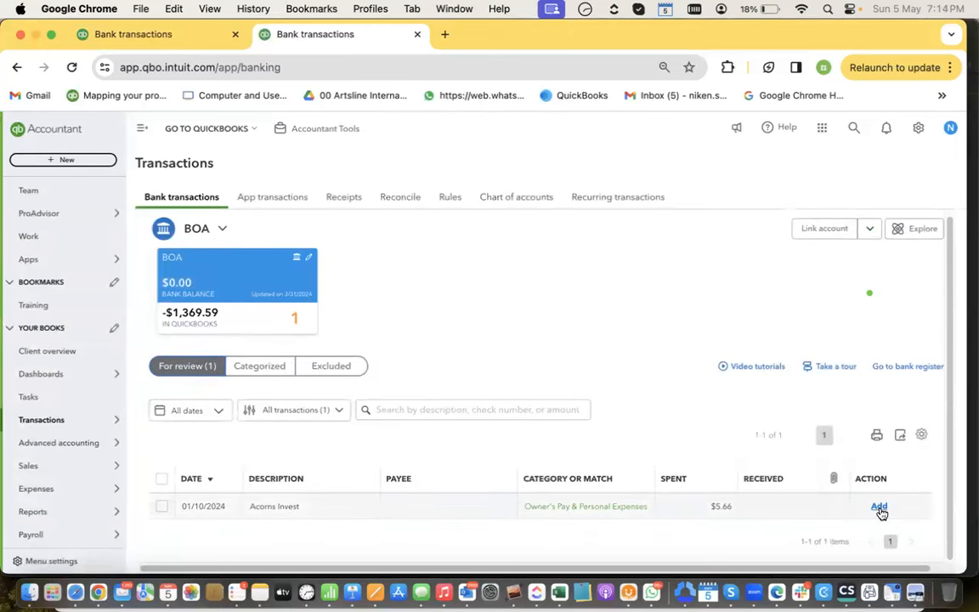
left_click(879, 507)
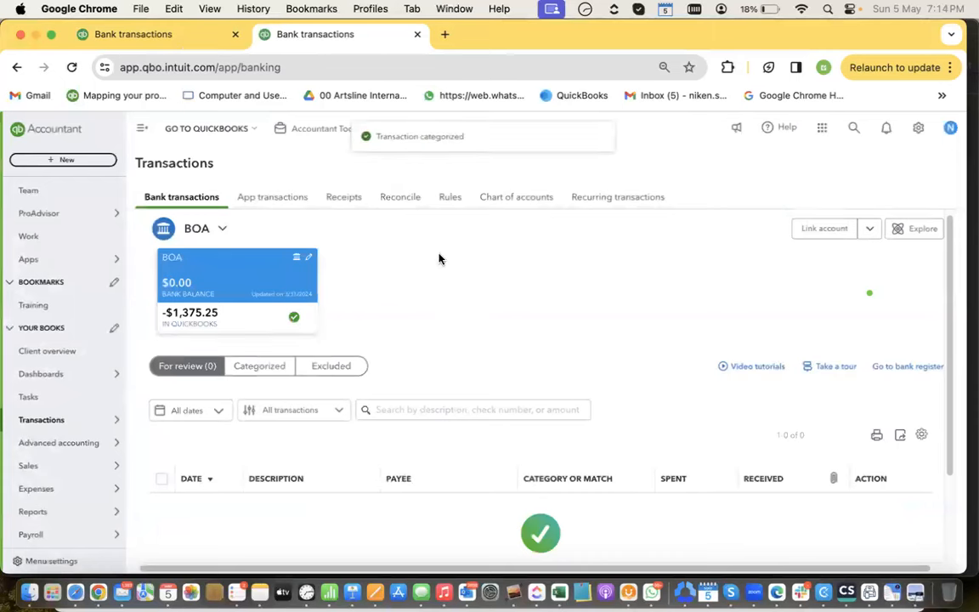
left_click(412, 198)
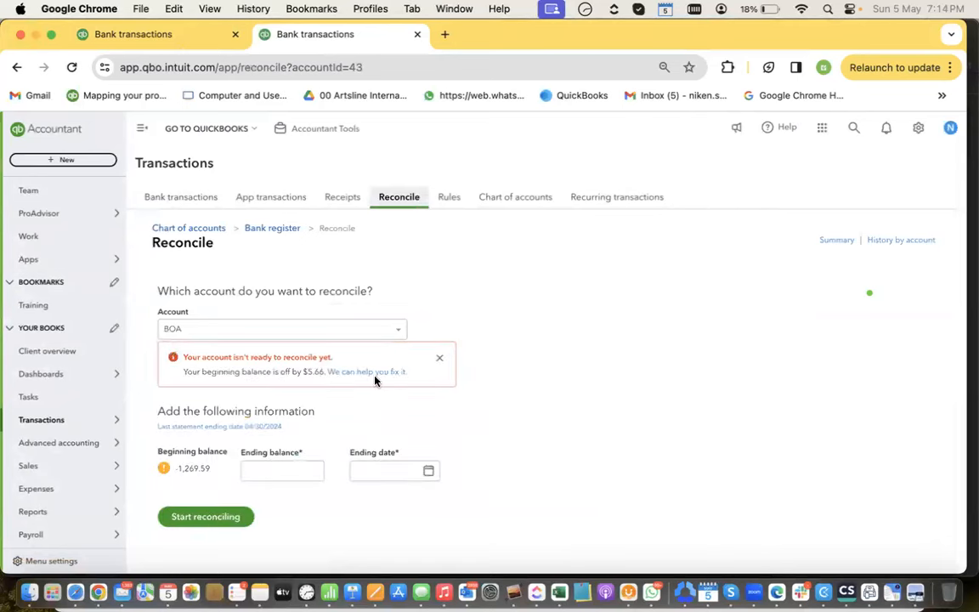
View and close the $5.66 discrepancy report, then check BOA's Categorized and For review lists
left_click(393, 373)
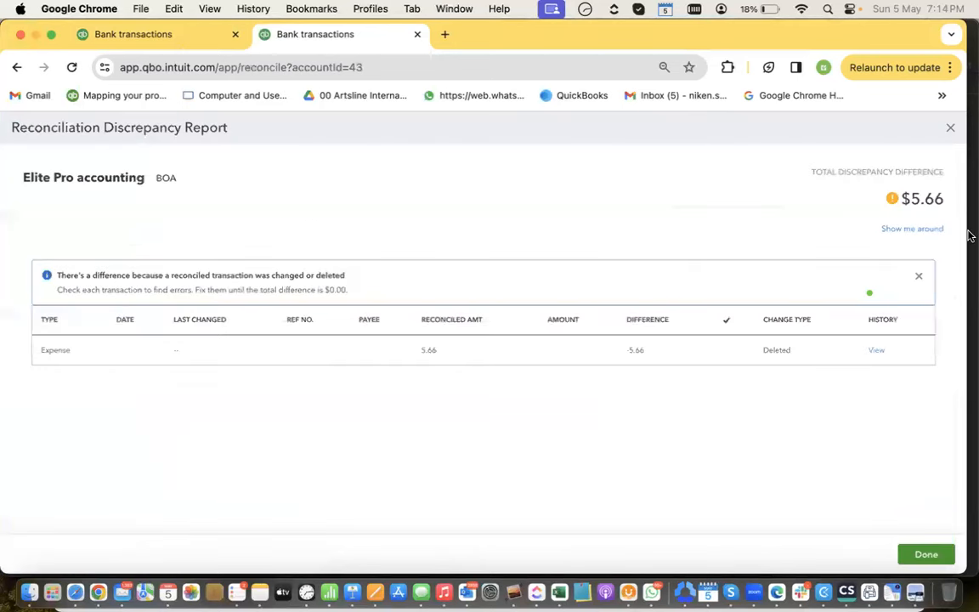
left_click(950, 127)
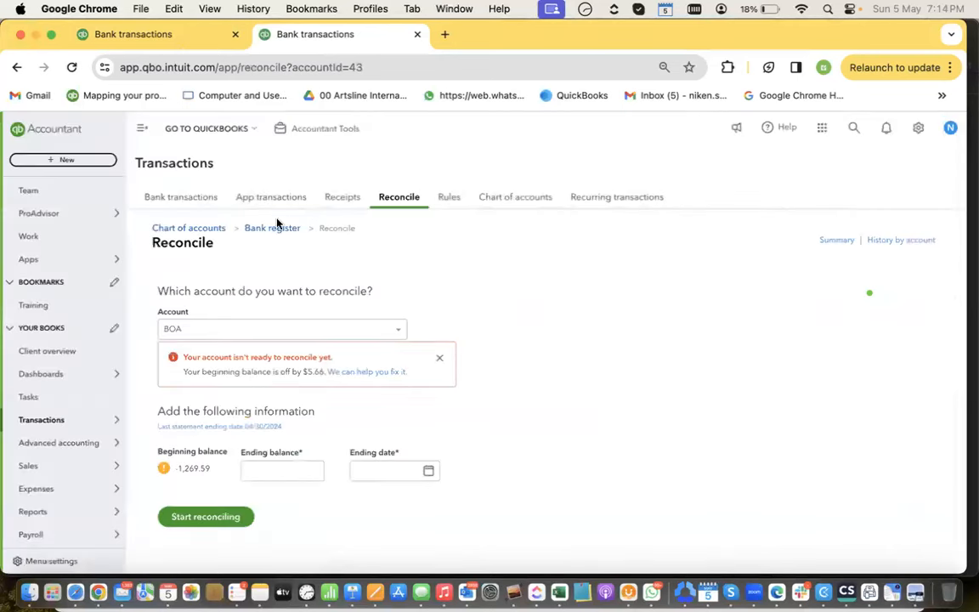
left_click(180, 197)
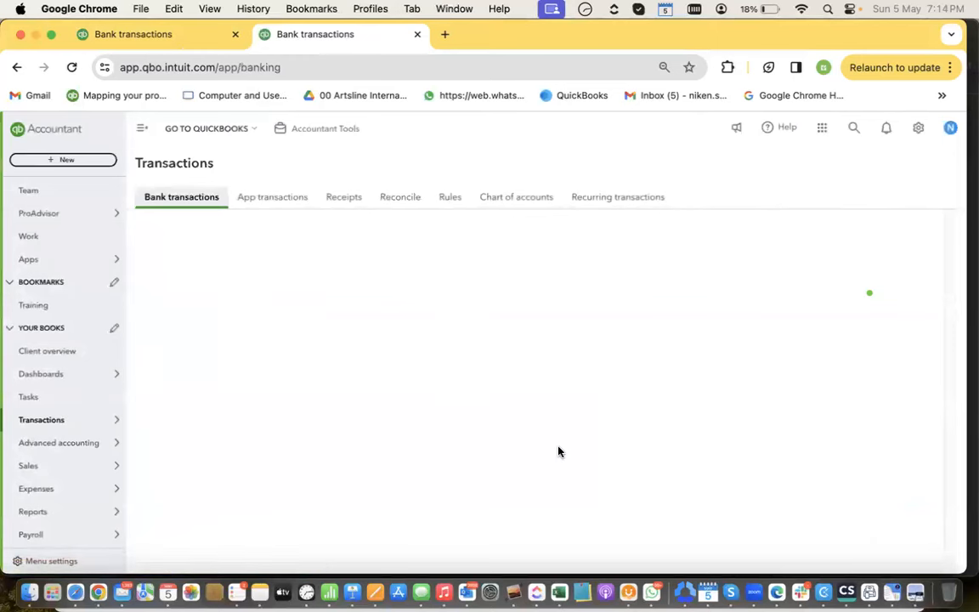
scroll(559, 451, "down", 3)
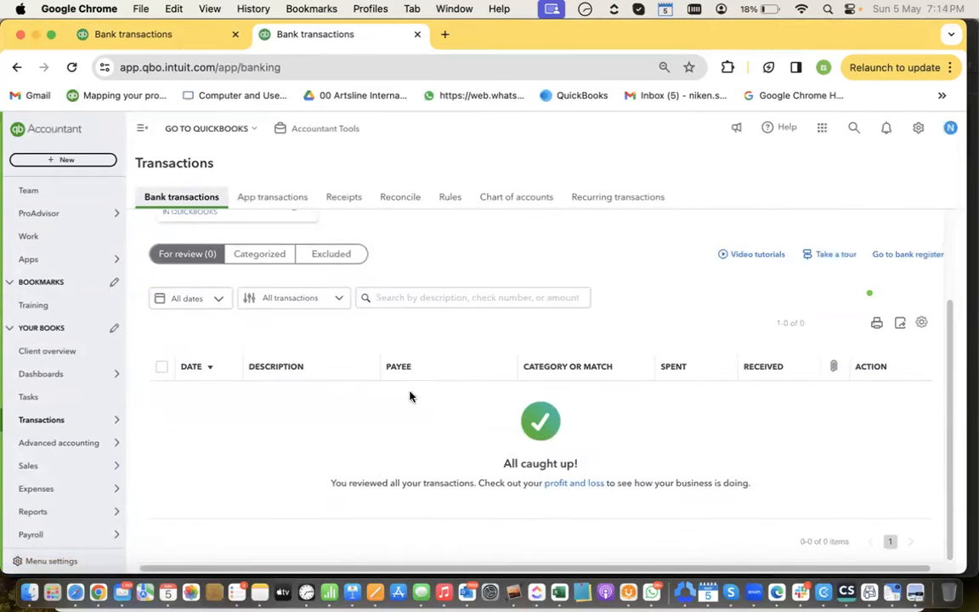
left_click(259, 252)
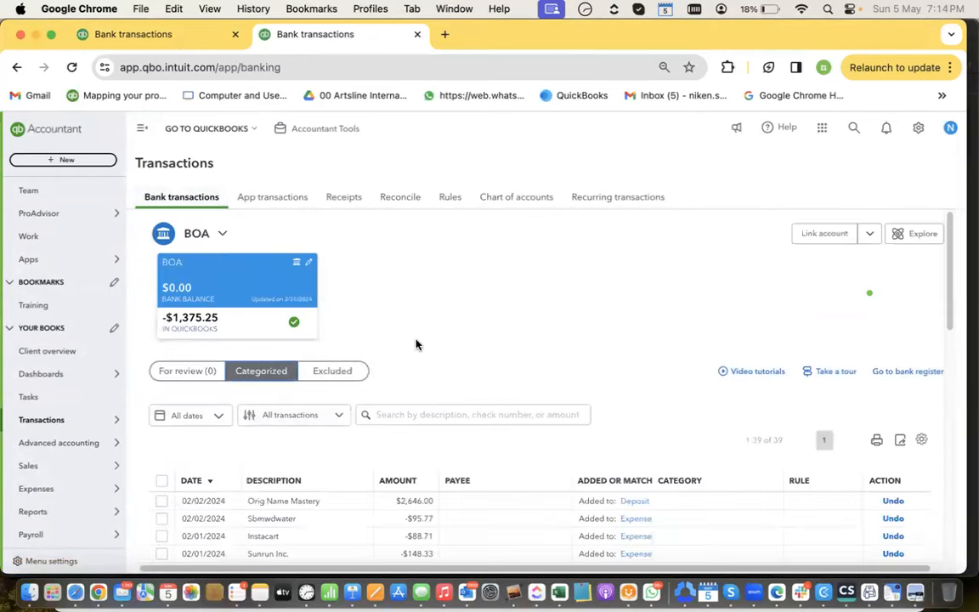
scroll(460, 349, "down", 10)
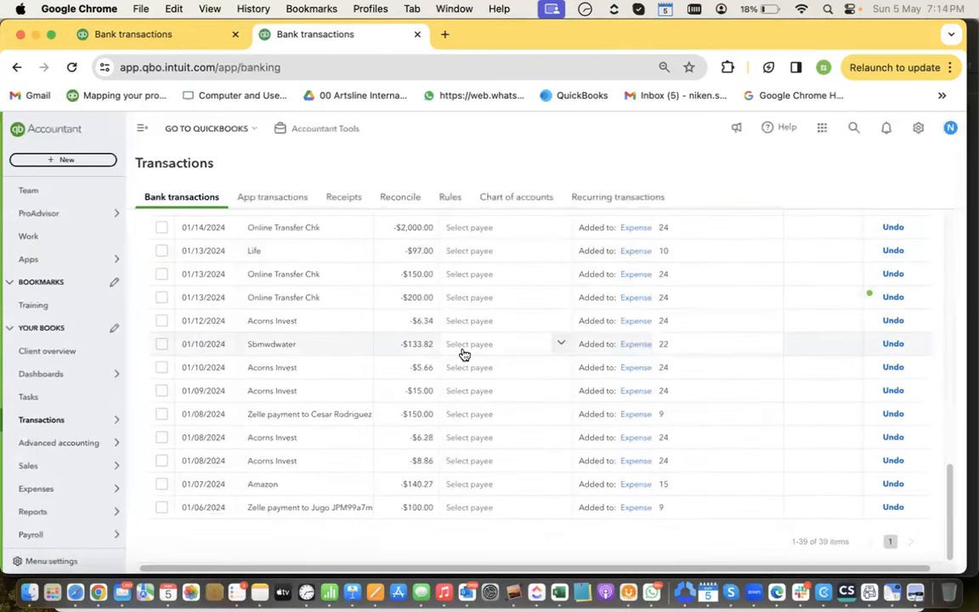
scroll(360, 302, "up", 10)
left_click(181, 378)
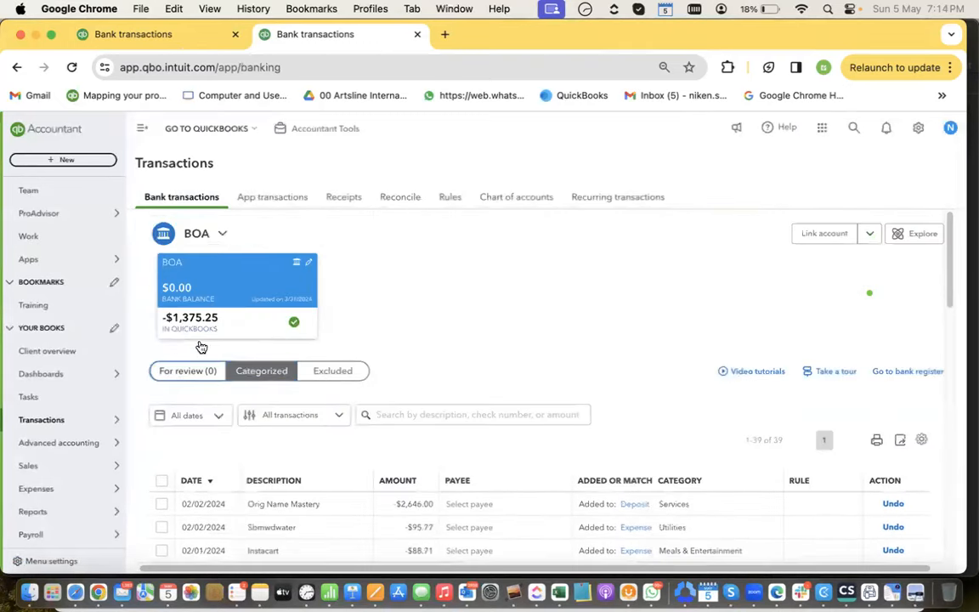
Start reconciling BOA with ending balance -1275.25 and ending date 04/30/2024
left_click(412, 207)
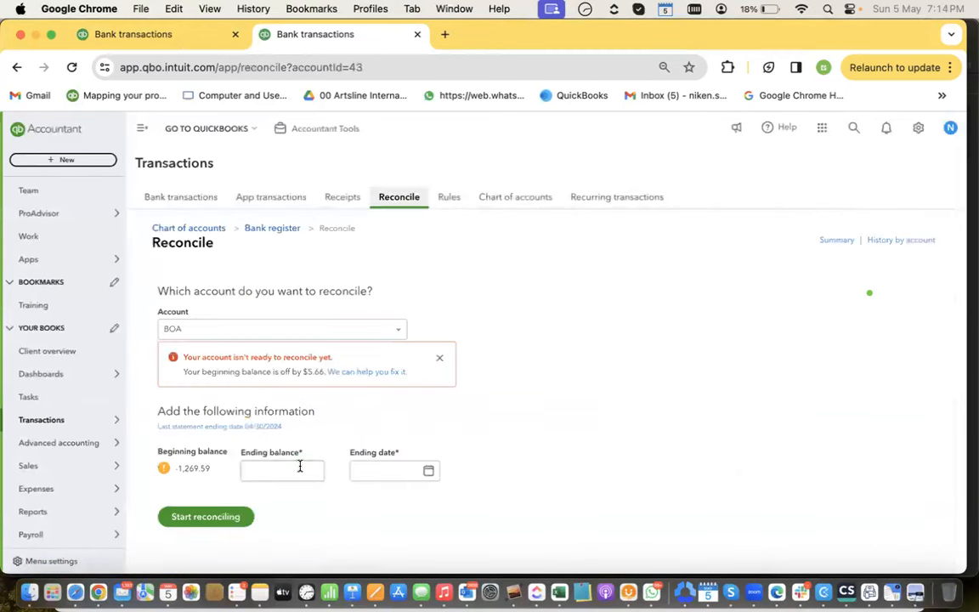
left_click(299, 466)
left_click(374, 471)
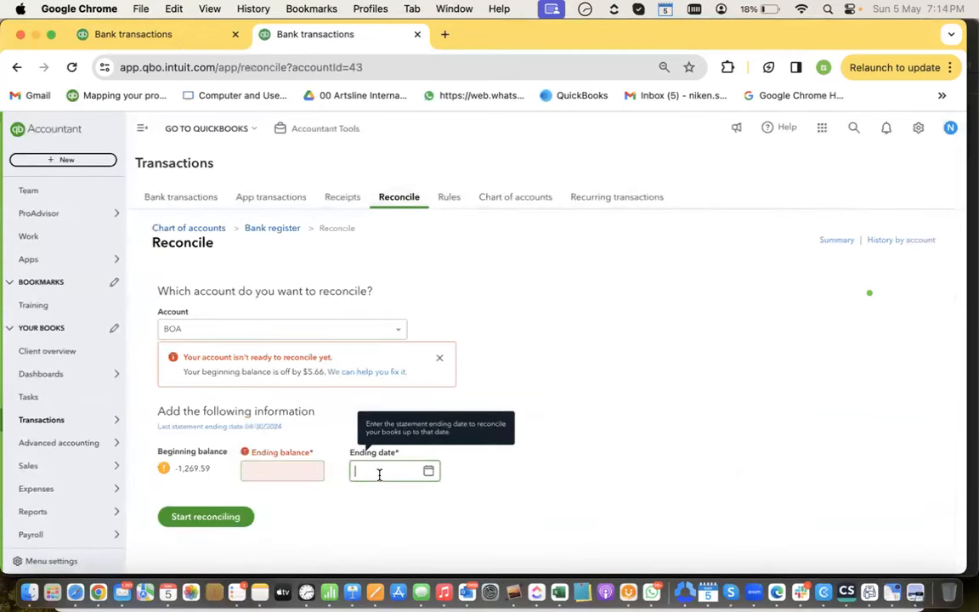
left_click(297, 472)
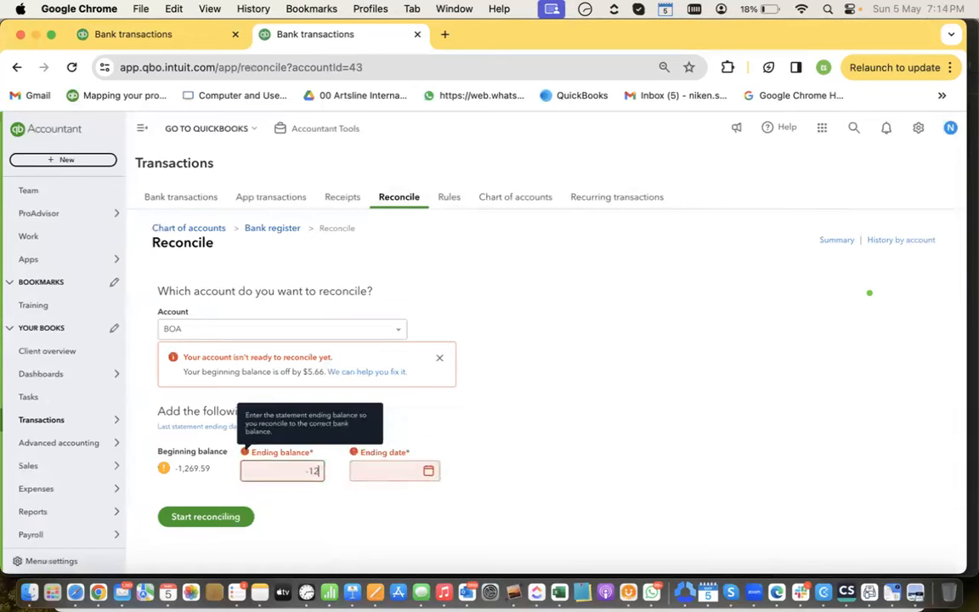
type("-1275.25")
key("Tab")
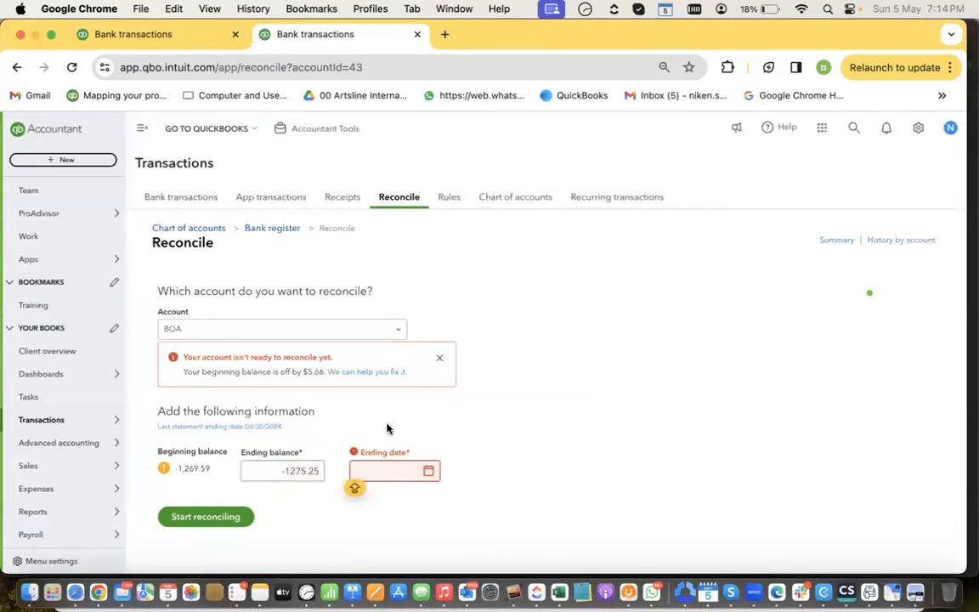
left_click(429, 472)
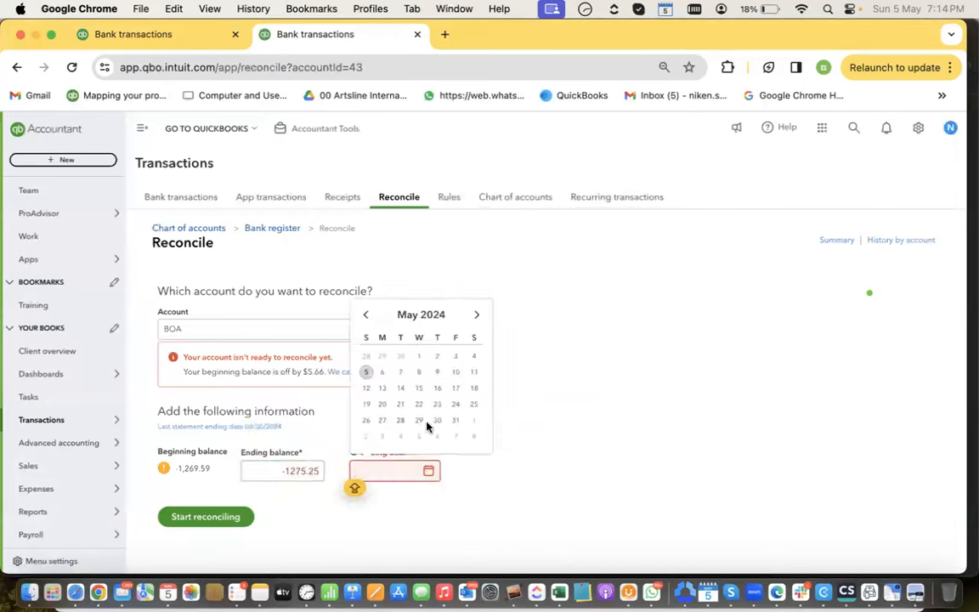
left_click(402, 356)
left_click(226, 519)
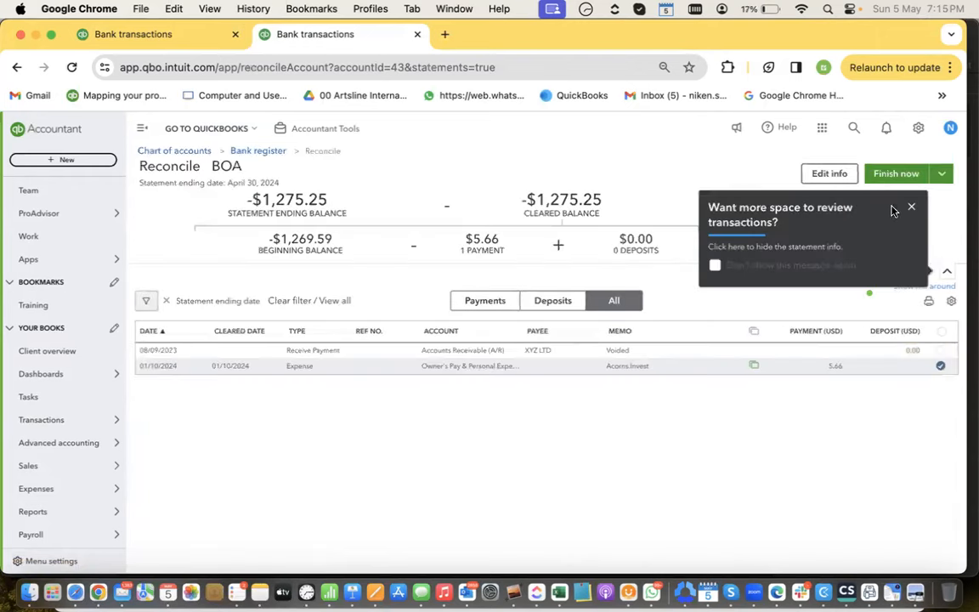
Dismiss the two tips and finish the BOA reconciliation at a $0.00 difference
left_click(909, 209)
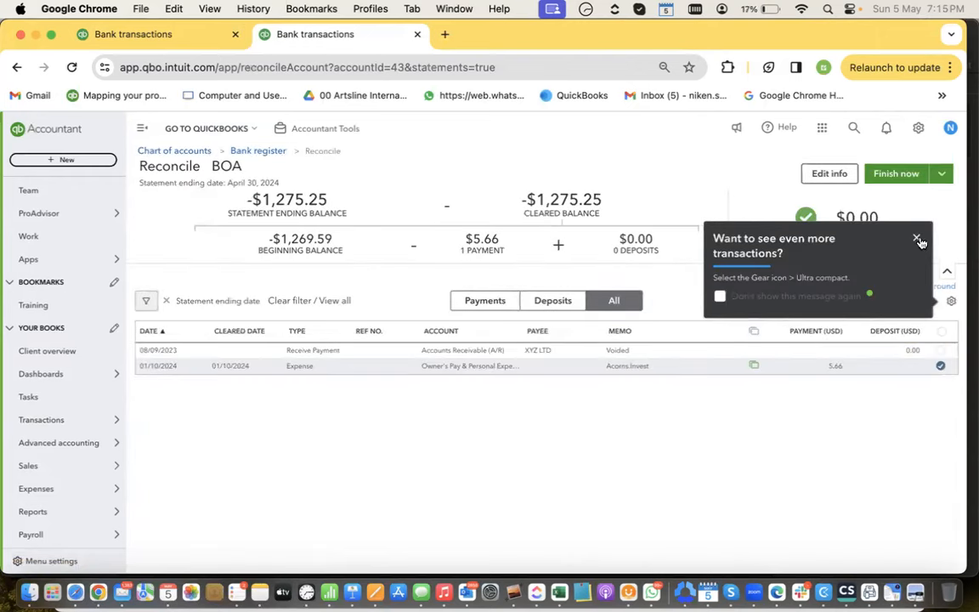
left_click(917, 240)
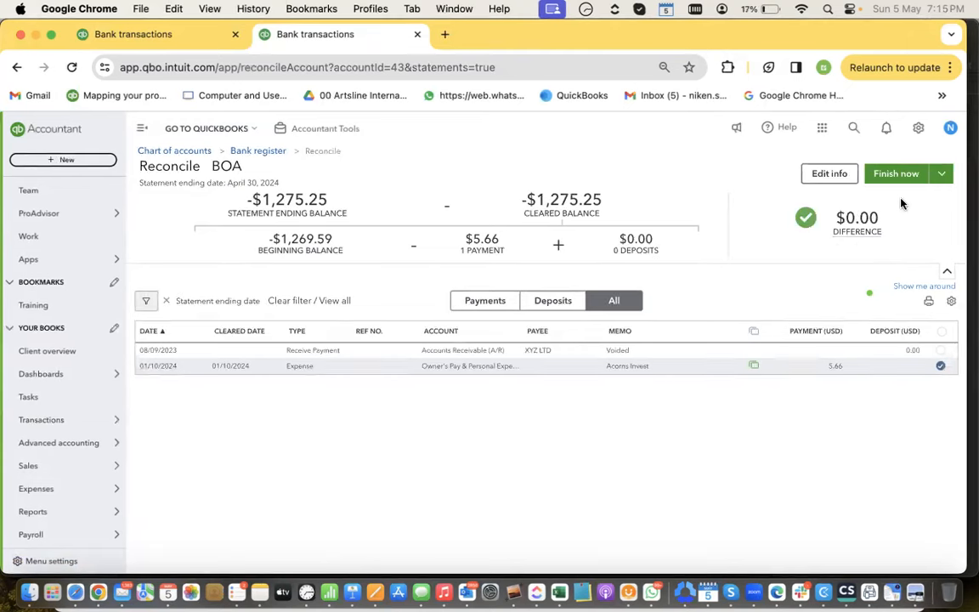
left_click(894, 175)
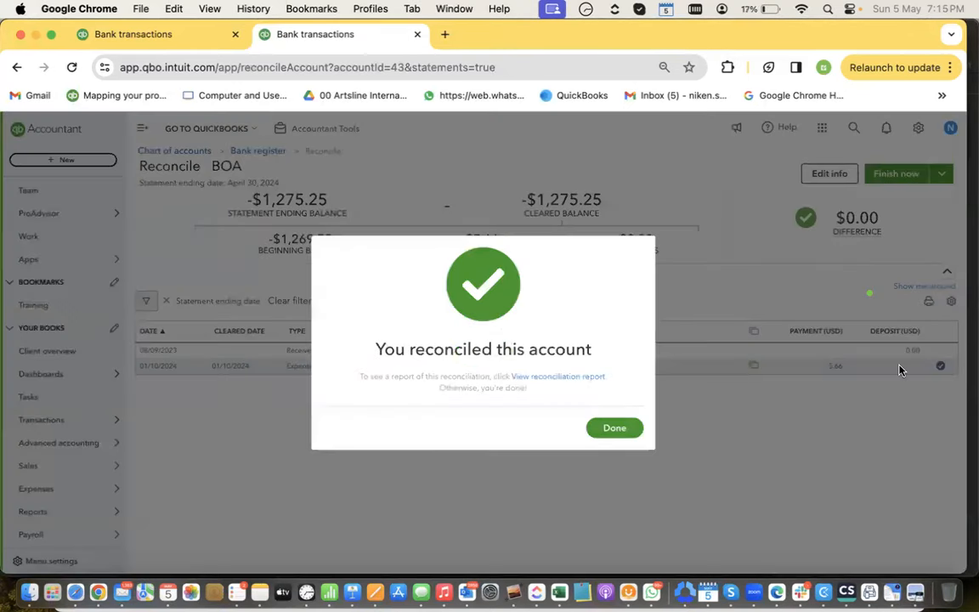
left_click(596, 432)
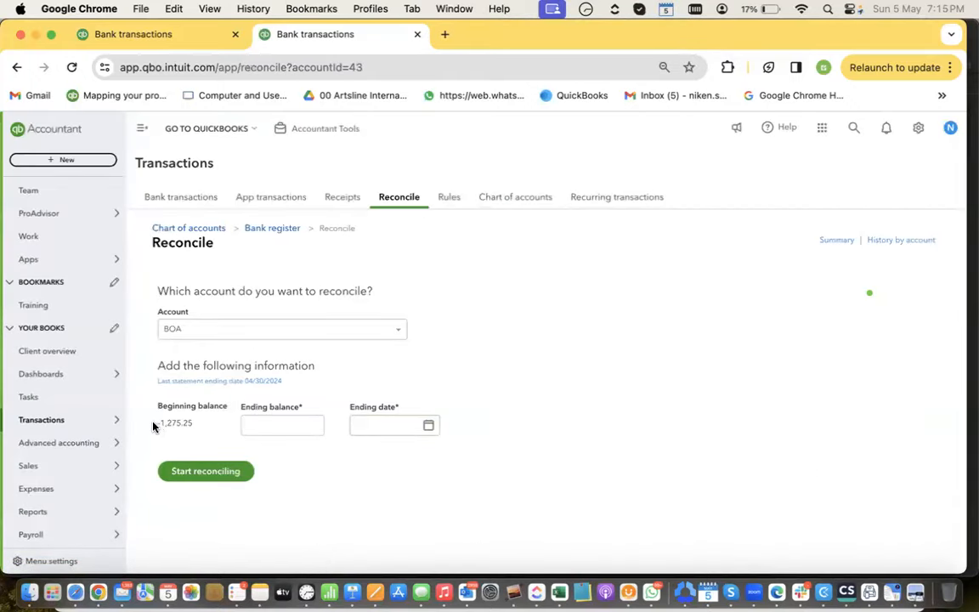
left_click_drag(153, 425, 212, 431)
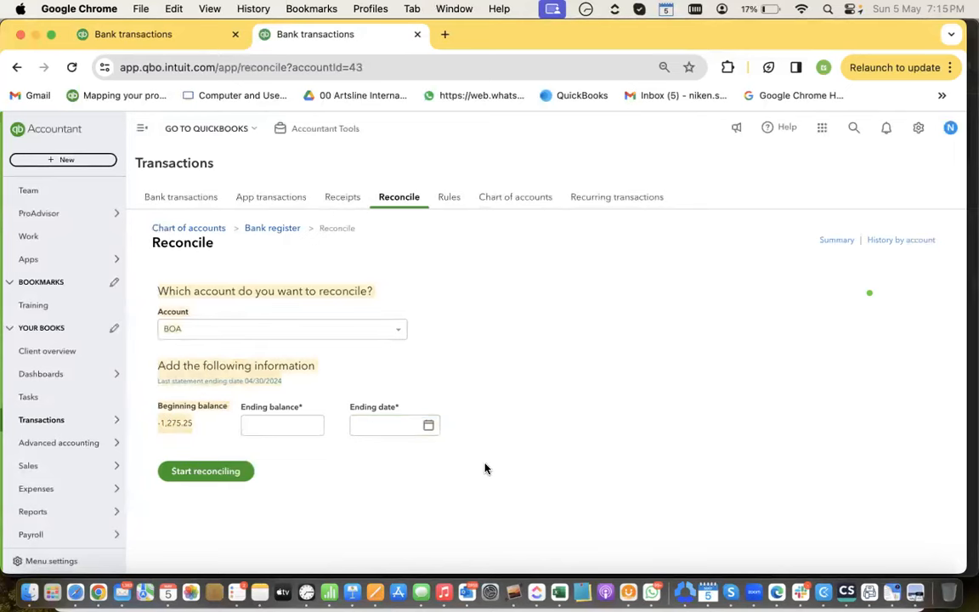
left_click(572, 424)
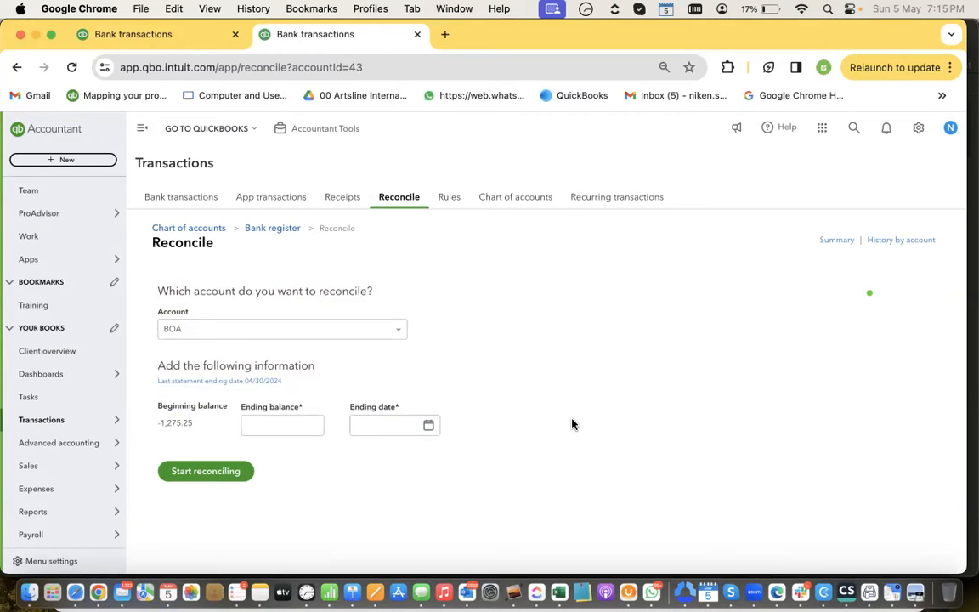
left_click(551, 33)
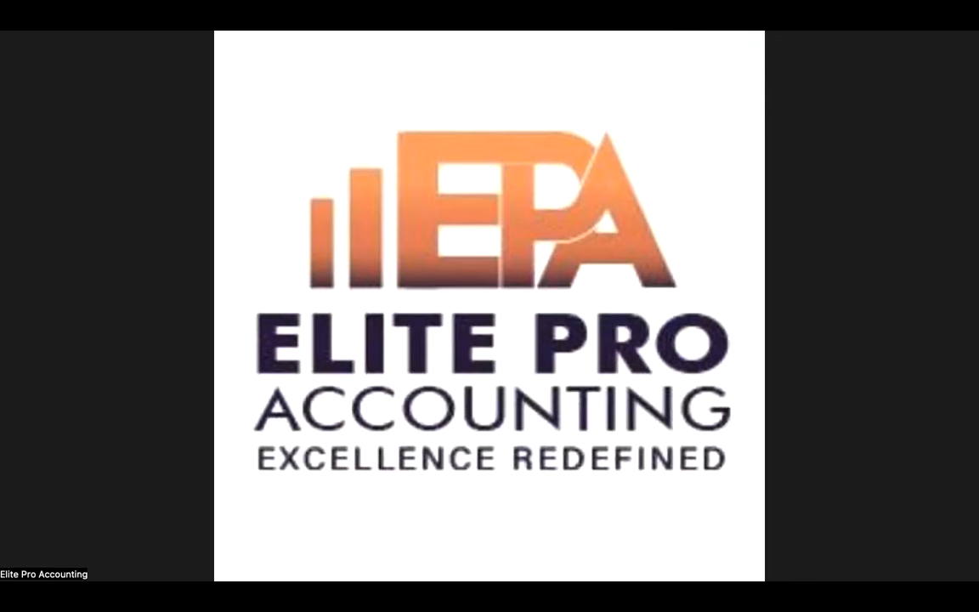